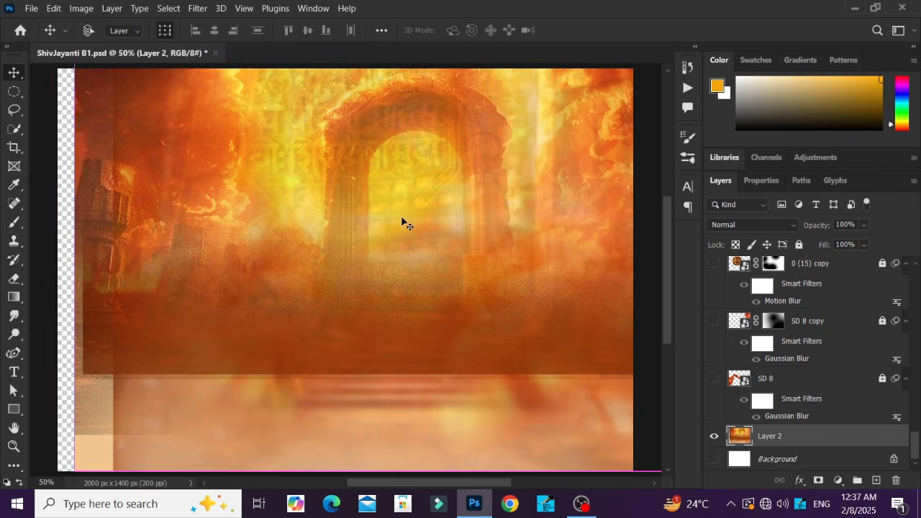
Undo the last move of the fiery archway background on Layer 2 and lock the layer
key("ctrl+z")
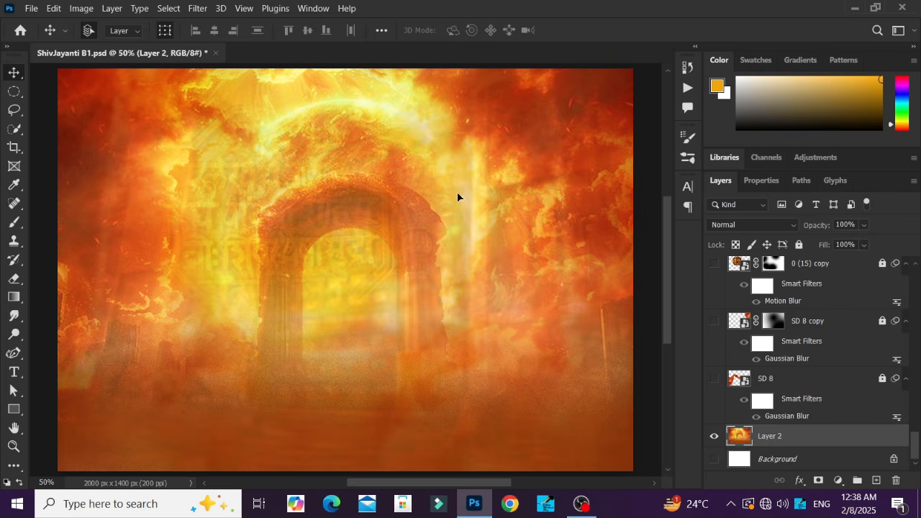
scroll(460, 199, "down", 2)
scroll(460, 199, "up", 2)
left_click(799, 245)
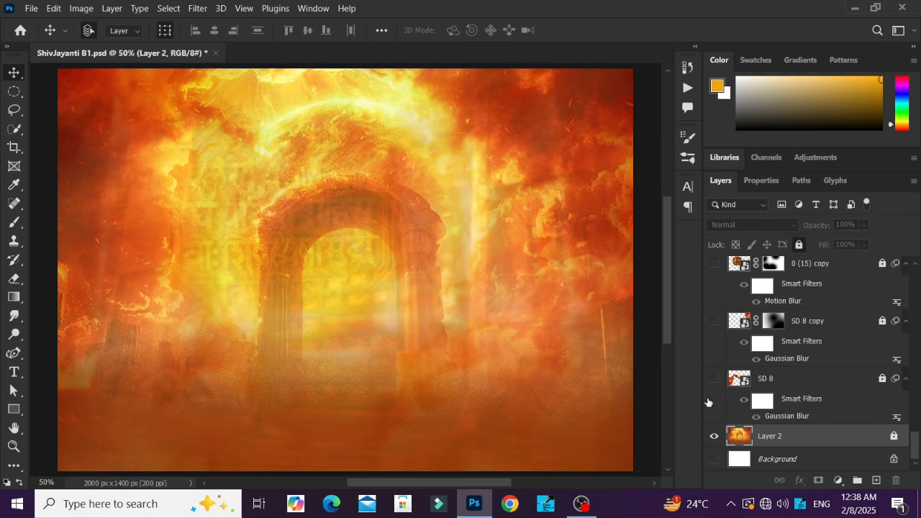
Make the SD 8, SD 8 copy and 0 (15) copy layers visible above the background
left_click(714, 378)
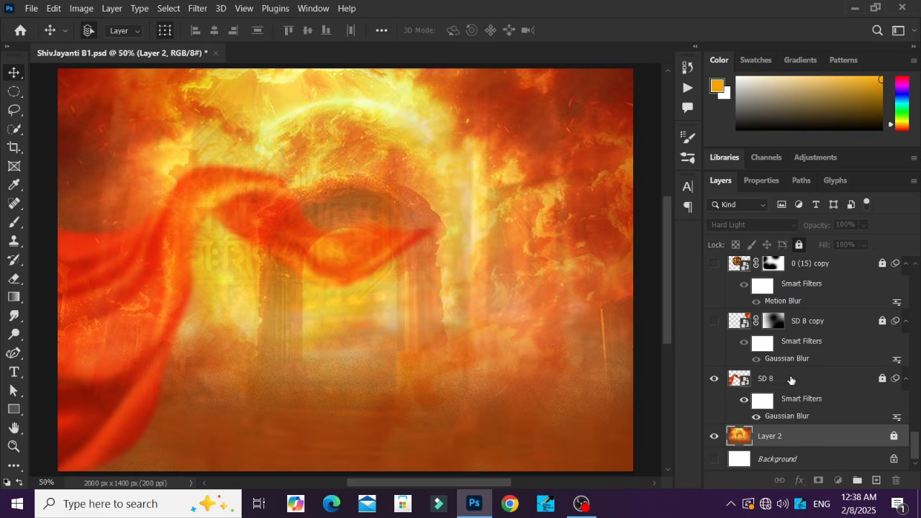
left_click(788, 380)
left_click(713, 321)
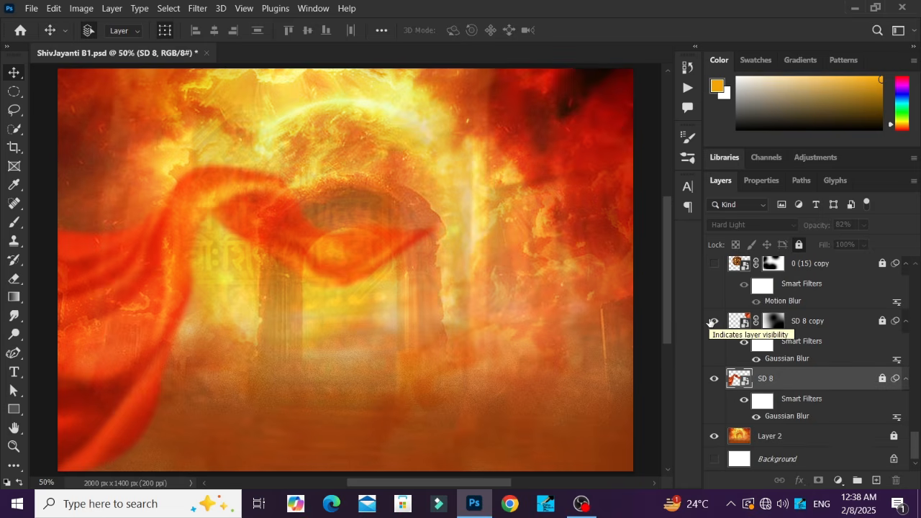
scroll(712, 321, "up", 1)
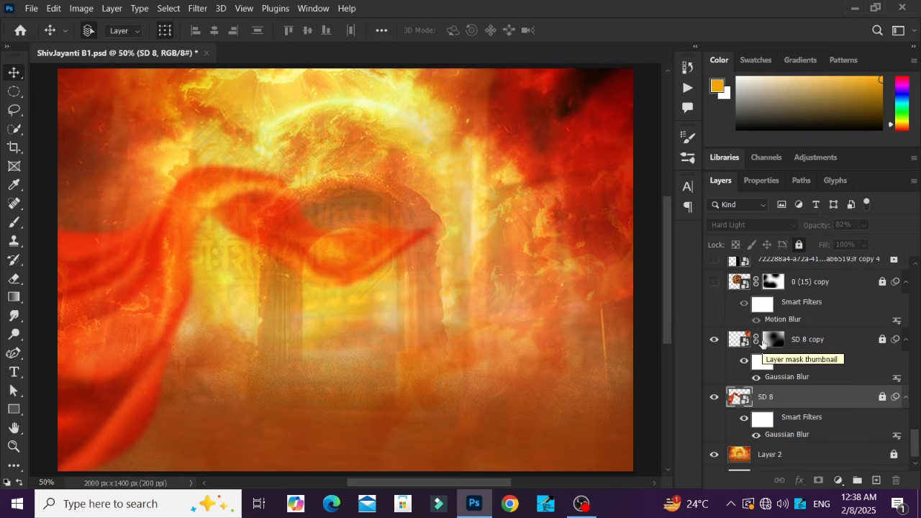
left_click(715, 282)
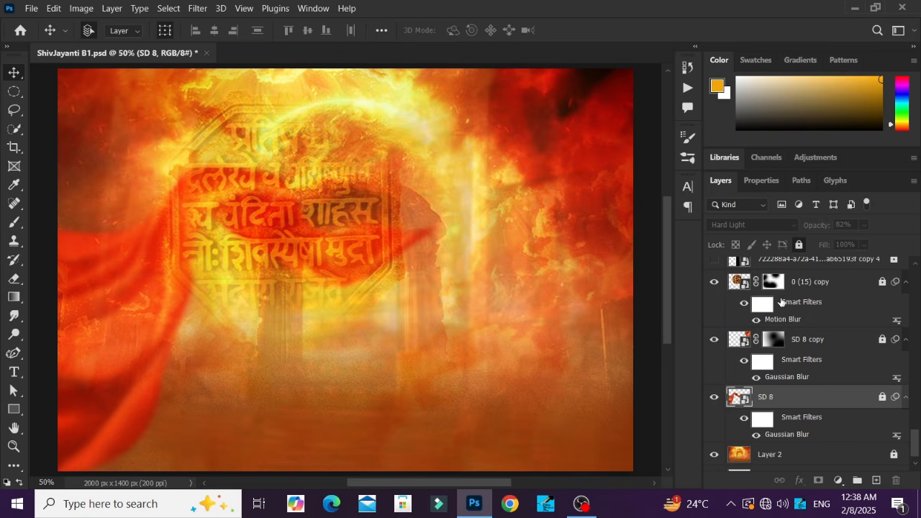
Show the light flare layer above 0 (15) copy, test moving it, and restore its locked original position
scroll(808, 300, "up", 1)
scroll(808, 300, "up", 1)
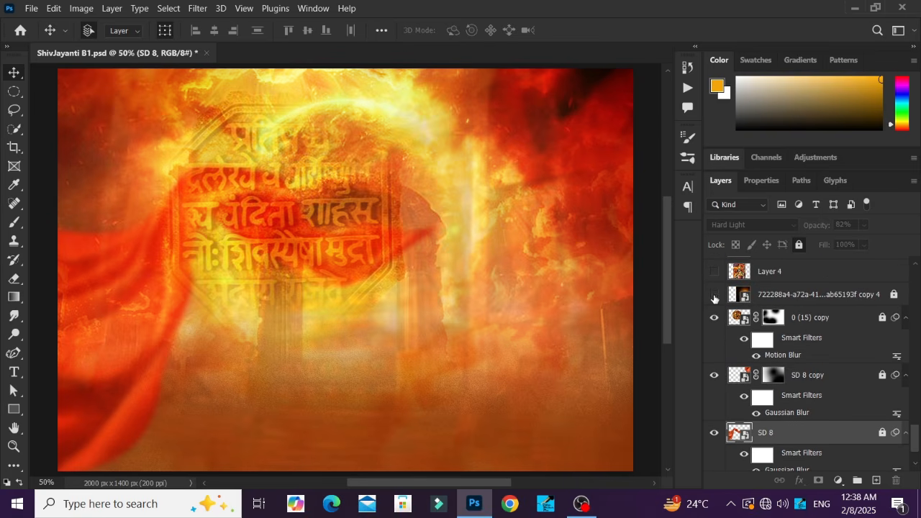
left_click(714, 295)
left_click(820, 295)
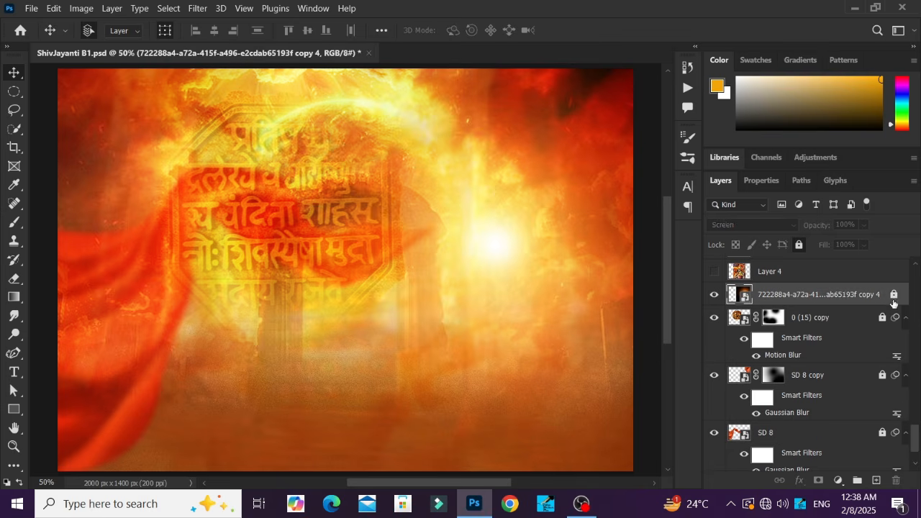
left_click_drag(471, 241, 420, 248)
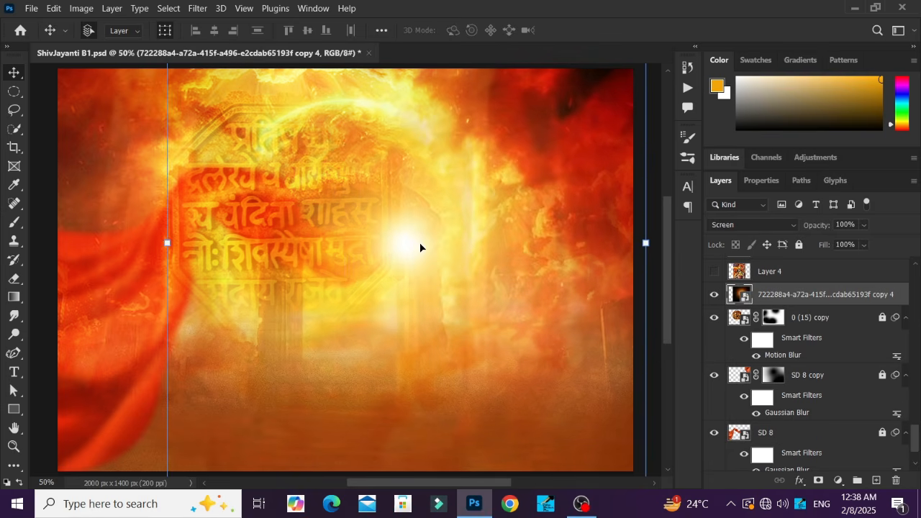
key("ctrl+z")
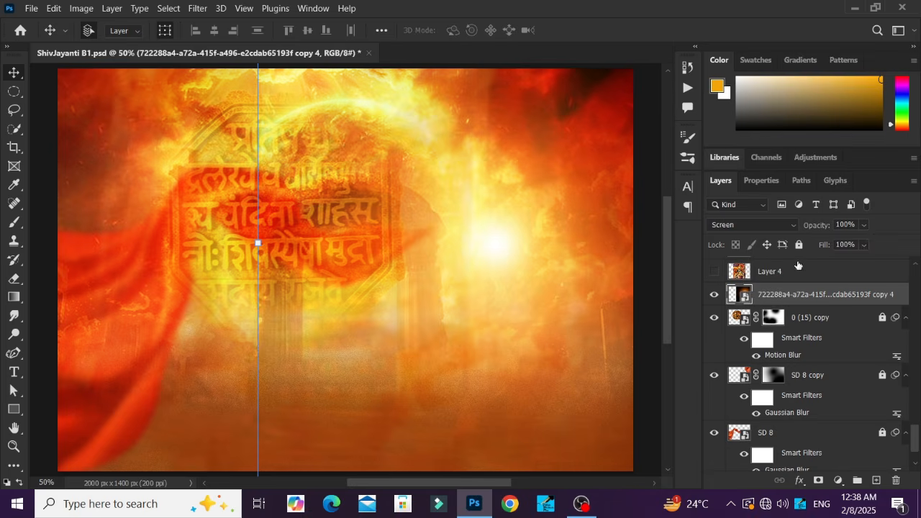
left_click(798, 245)
Preview the original statue photo on Layer 4 and hide it again
left_click(713, 275)
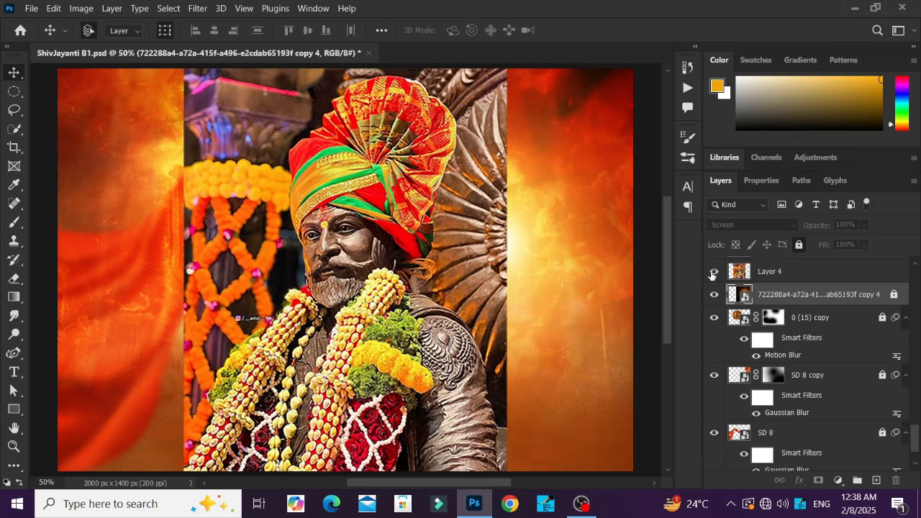
left_click(768, 277)
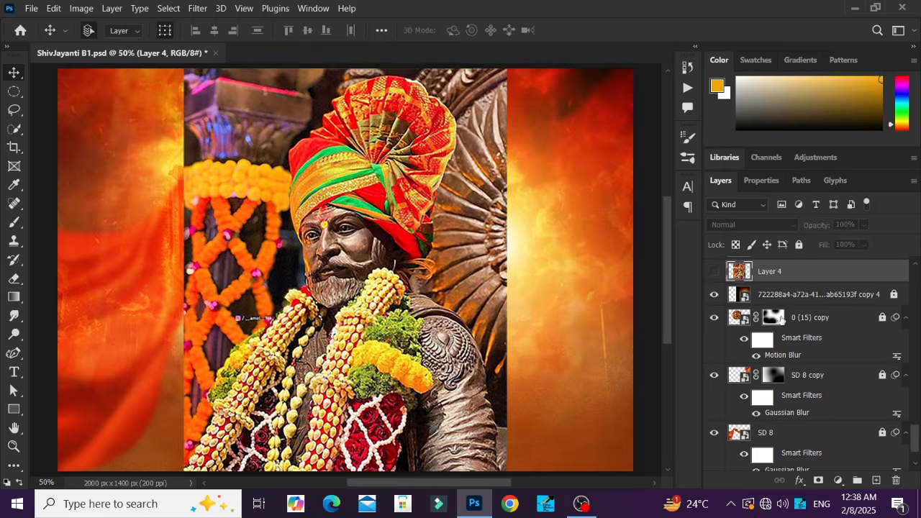
left_click(715, 273)
Show and select the Soft Light texture layer directly above Layer 4
scroll(717, 313, "down", 1)
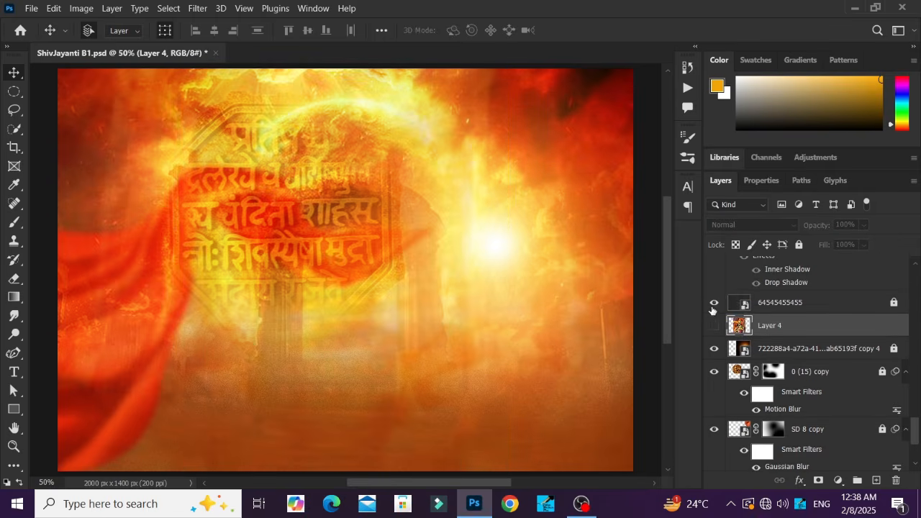
left_click(715, 303)
left_click(789, 309)
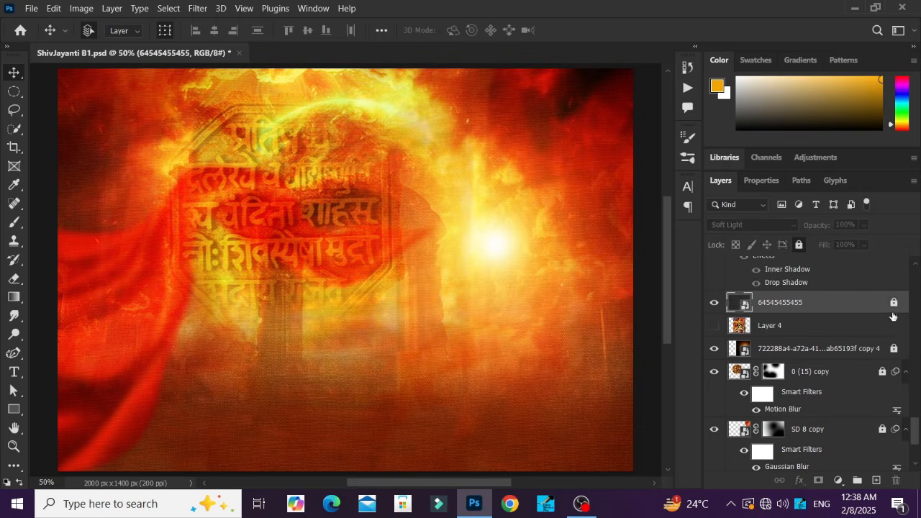
Try shifting the Soft Light texture sideways, undo the moves and lock its layer again
left_click_drag(410, 233, 344, 248)
key("ctrl+z")
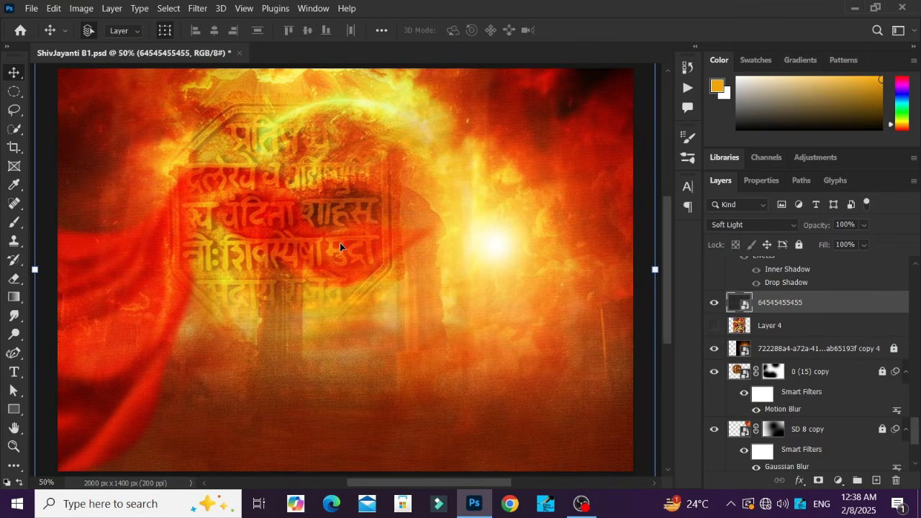
left_click_drag(98, 103, 179, 109)
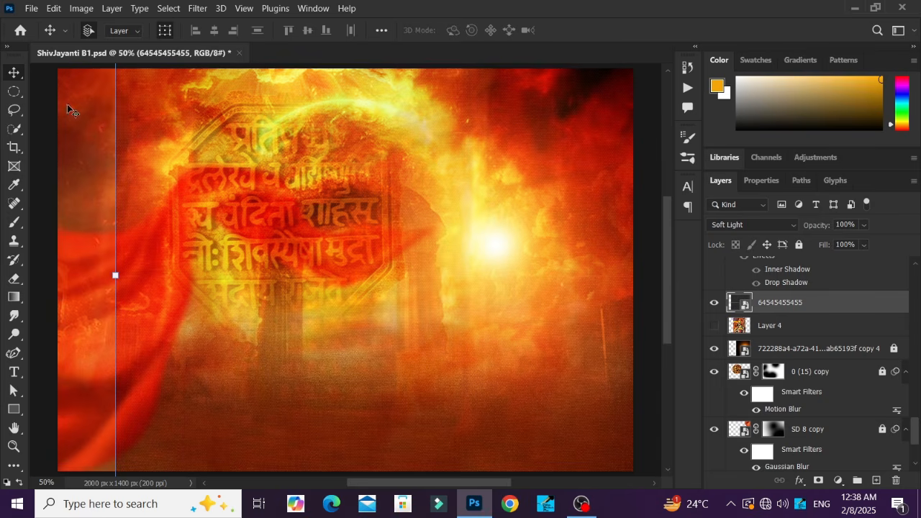
left_click_drag(146, 137, 122, 141)
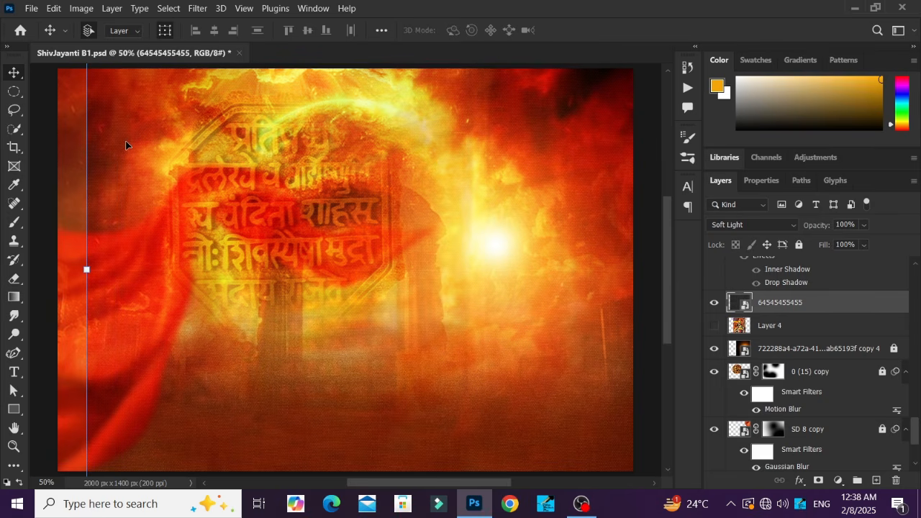
key("ctrl+z")
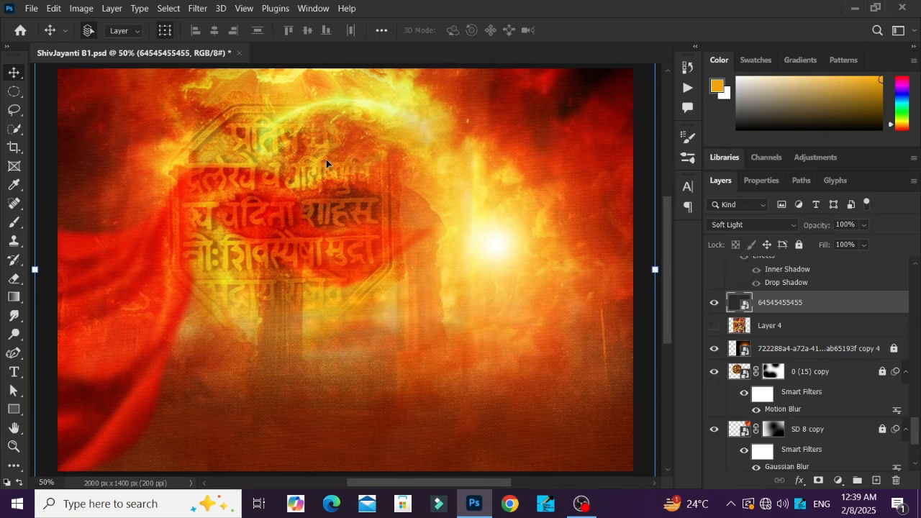
scroll(286, 355, "up", 1)
scroll(286, 355, "down", 1)
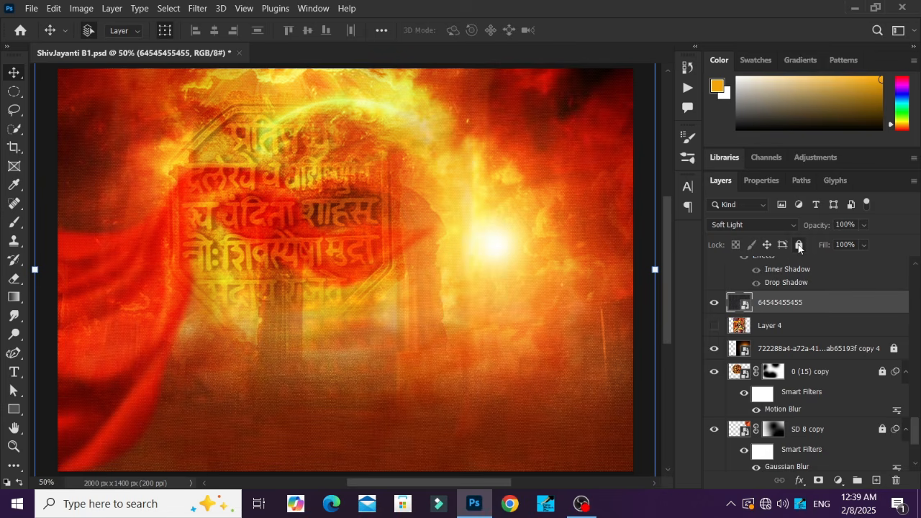
left_click(799, 245)
Preview the masked statue cut-out on Layer 5 with its shadow effects and hide it again
scroll(773, 329, "up", 1)
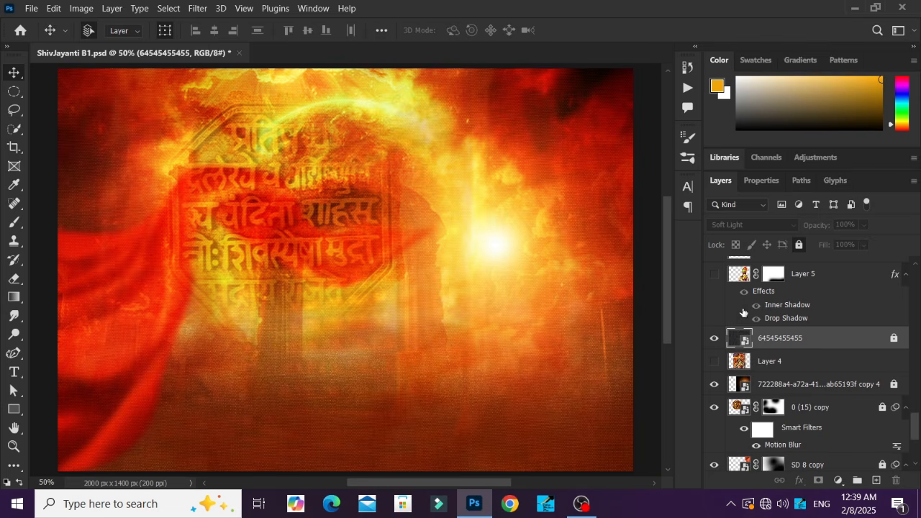
left_click(715, 277)
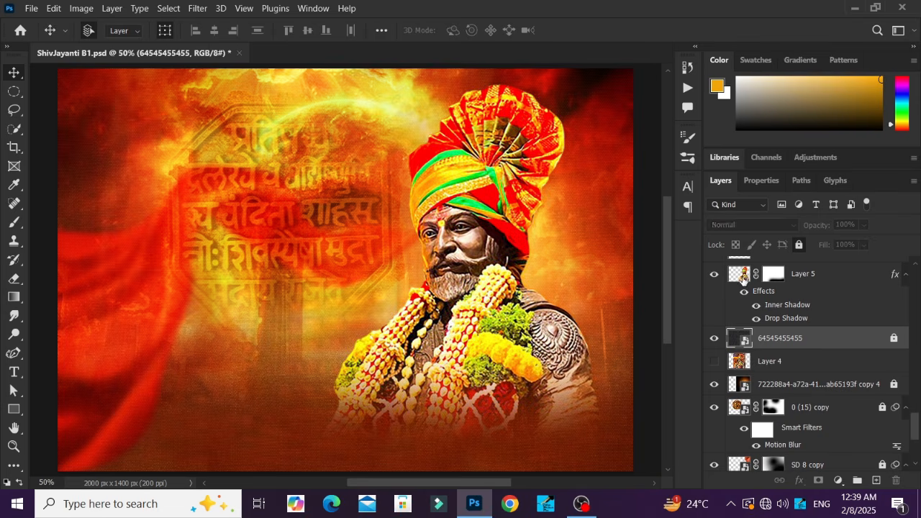
left_click(743, 279)
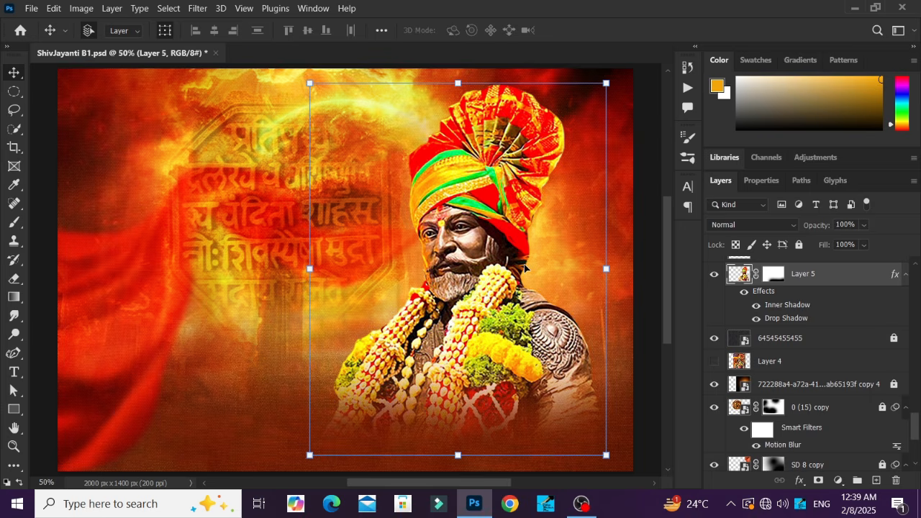
scroll(791, 339, "up", 3)
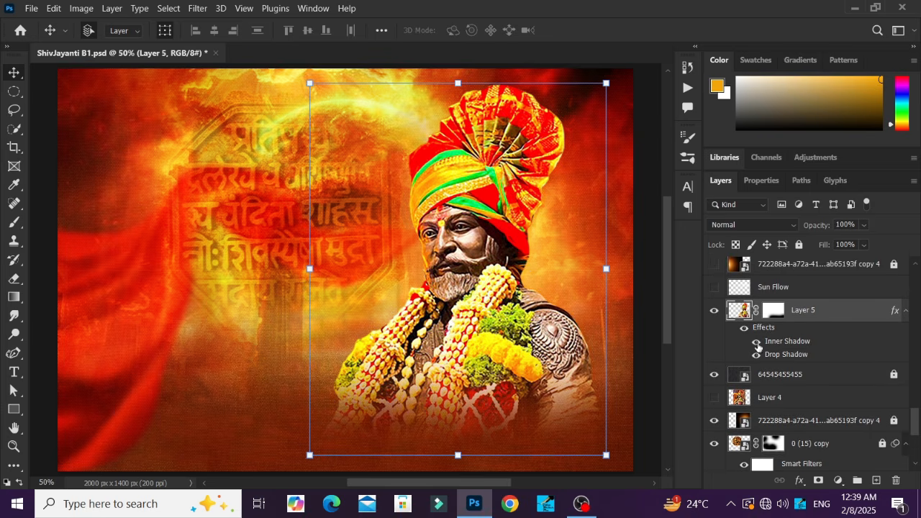
left_click(715, 328)
Show the Sun Fllow rays layer and the light flare layer directly above it
left_click(715, 305)
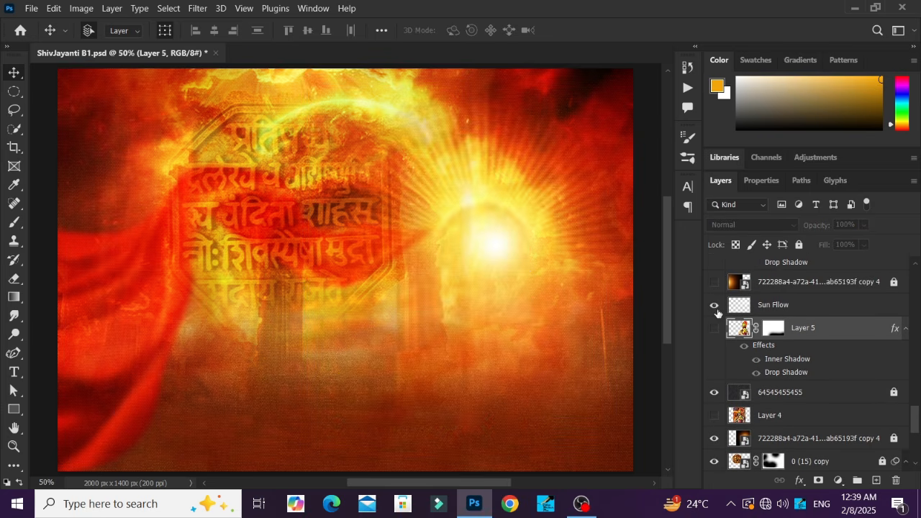
scroll(723, 317, "up", 1)
left_click(714, 299)
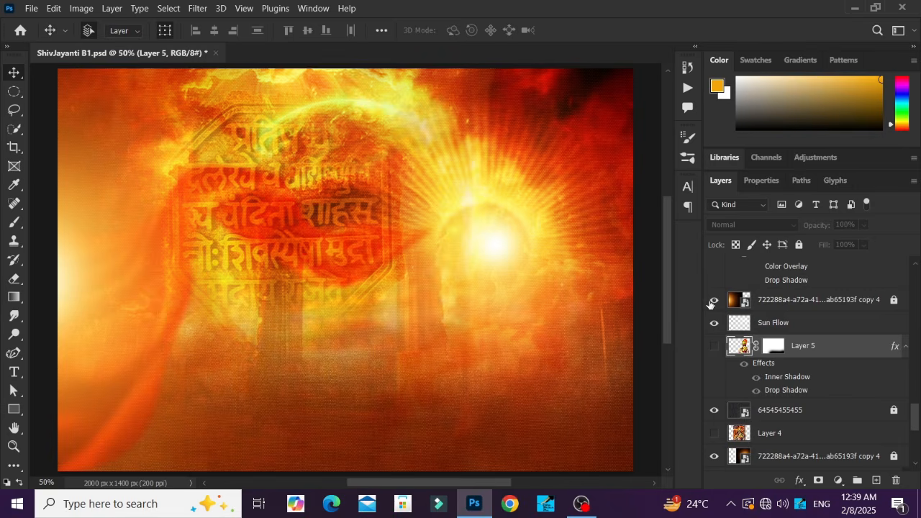
Show and select the Rectangle 1 layer holding the white scalloped band
scroll(727, 345, "up", 5)
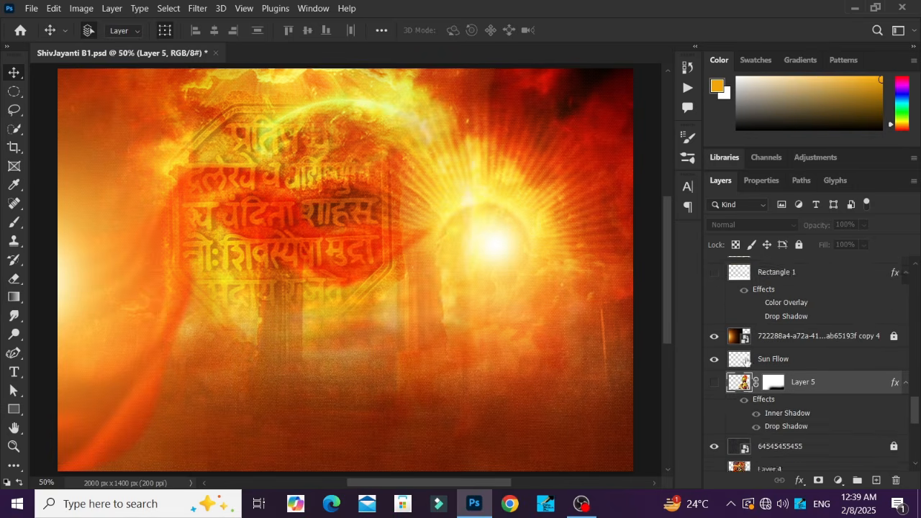
left_click(728, 346)
left_click(715, 344)
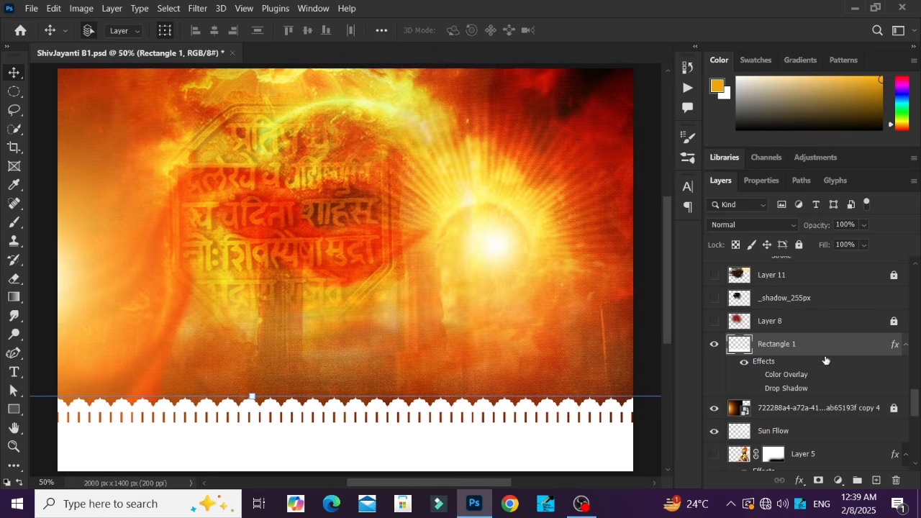
Try moving the white scalloped band upward, undo the move and deselect the layer
left_click_drag(475, 426, 512, 382)
key("ctrl+z")
left_click(636, 267)
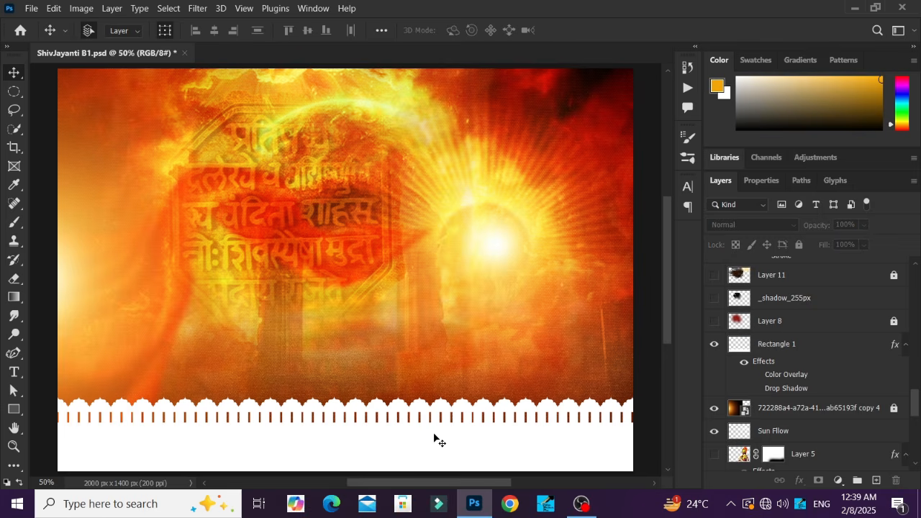
Select the Rectangle 1 layer and lock it fully
left_click(234, 439)
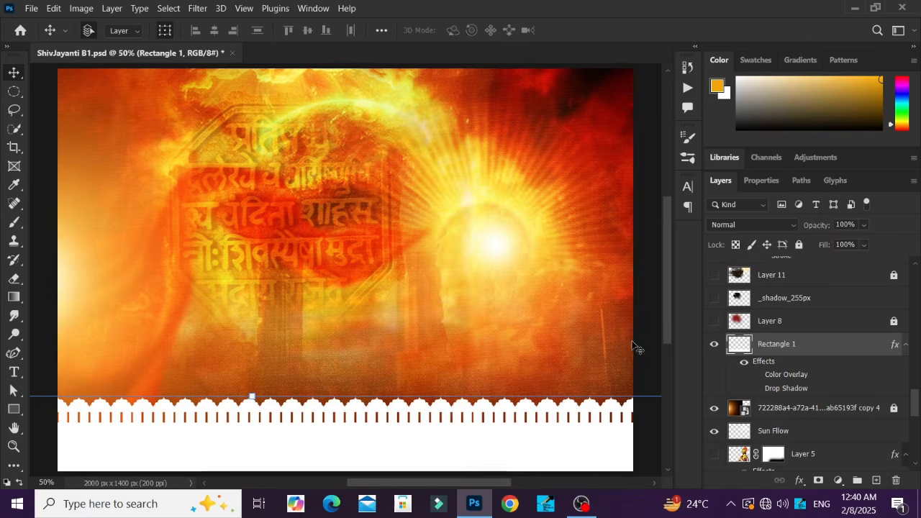
left_click(651, 328)
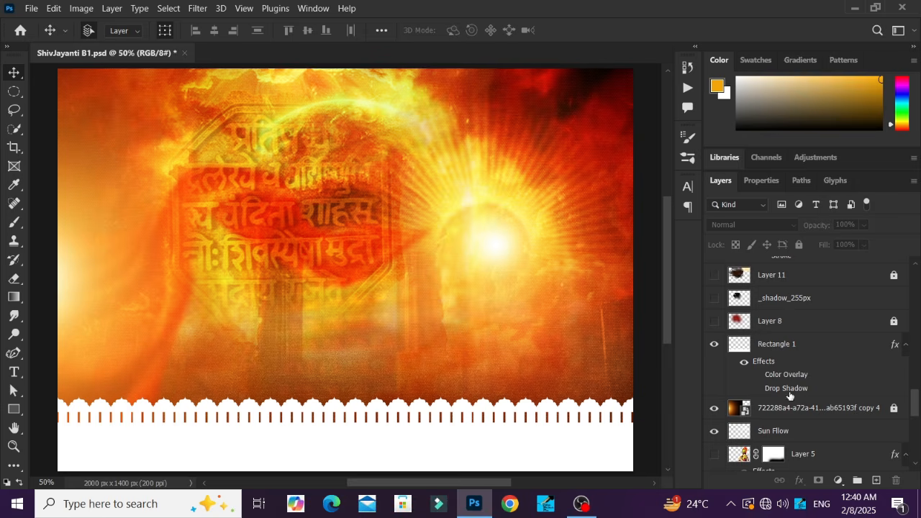
left_click(786, 347)
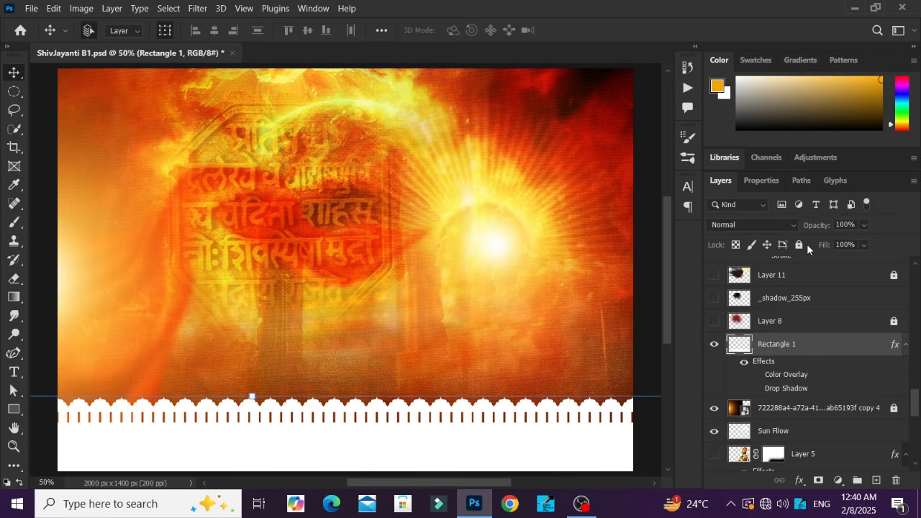
left_click(799, 245)
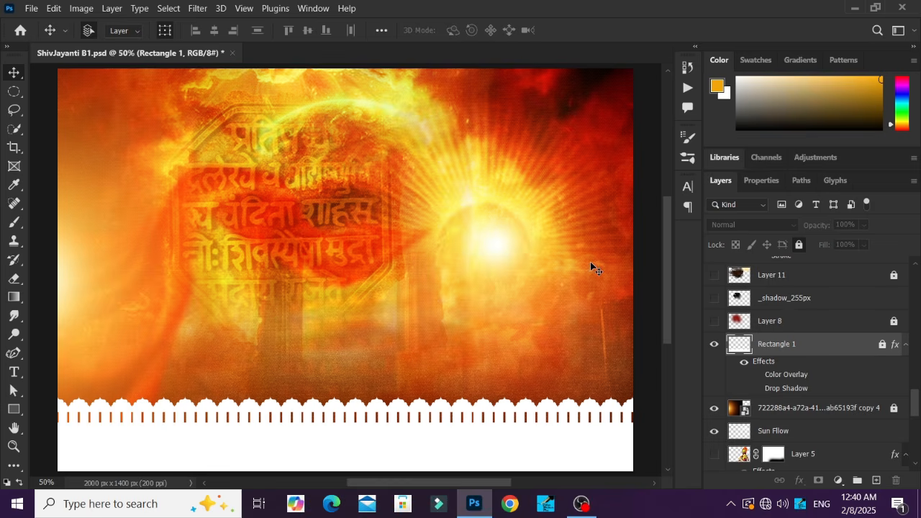
Show and select Layer 8, the soft red patch above Rectangle 1
scroll(790, 346, "up", 2)
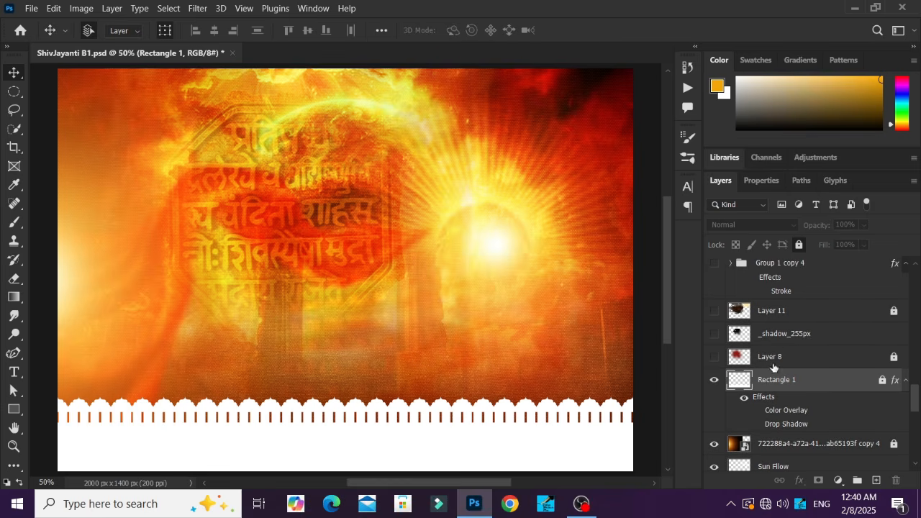
left_click(714, 357)
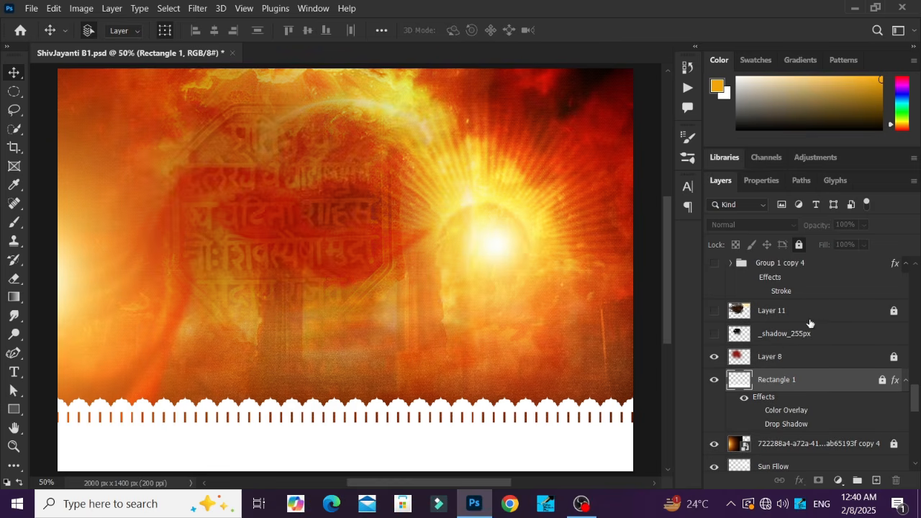
left_click(815, 356)
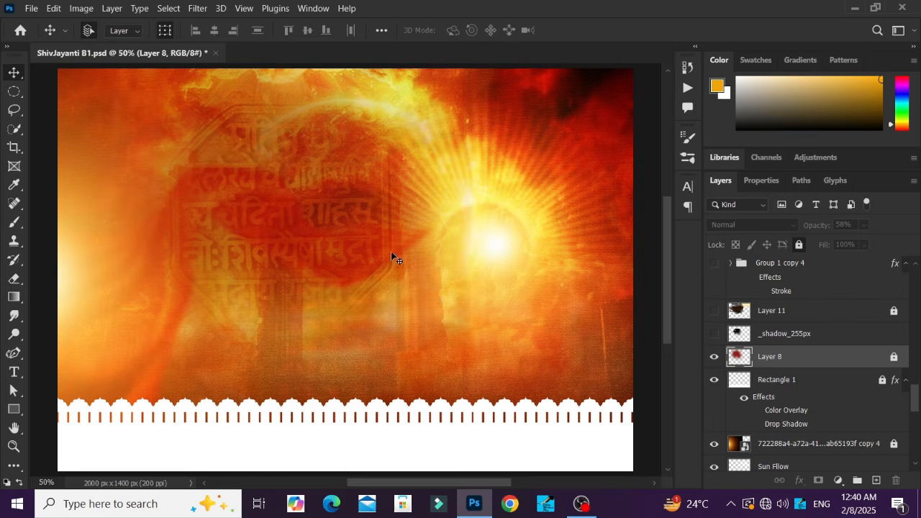
Show the _shadow_255px and Layer 11 layers and select Layer 11
left_click(714, 334)
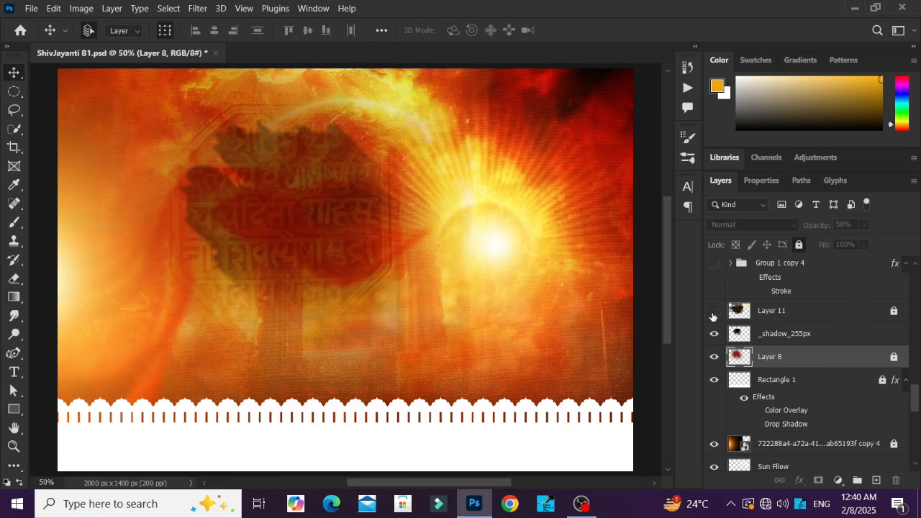
left_click(714, 310)
left_click(812, 317)
Unlock Layer 11 and try shifting its brush texture up and to the left
left_click(894, 311)
left_click_drag(315, 189, 234, 135)
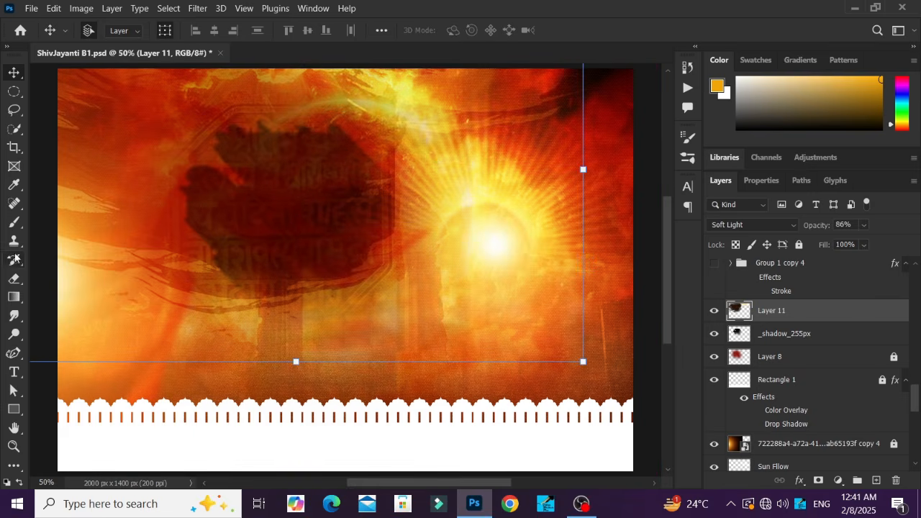
Try painting orange strokes over the dark area of Layer 11 with the 1200 px brush, and delete the layer
left_click(18, 222)
left_click(105, 29)
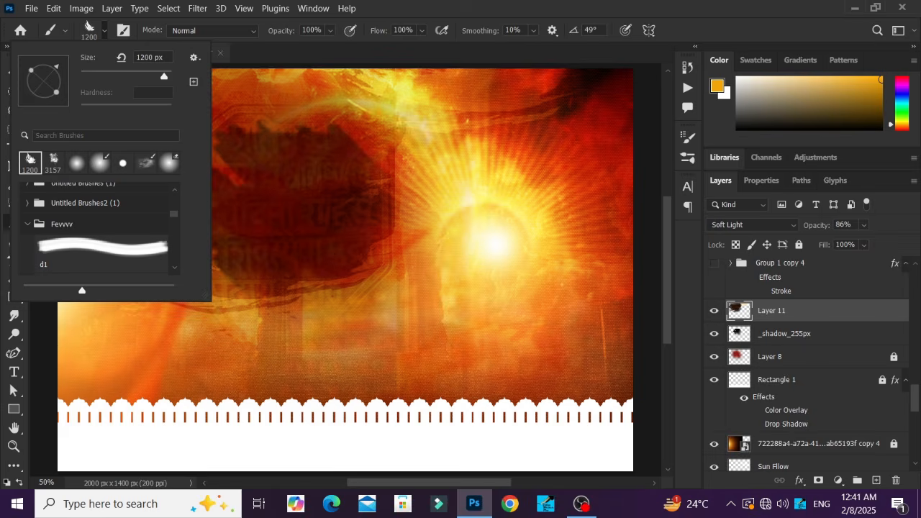
left_click(403, 215)
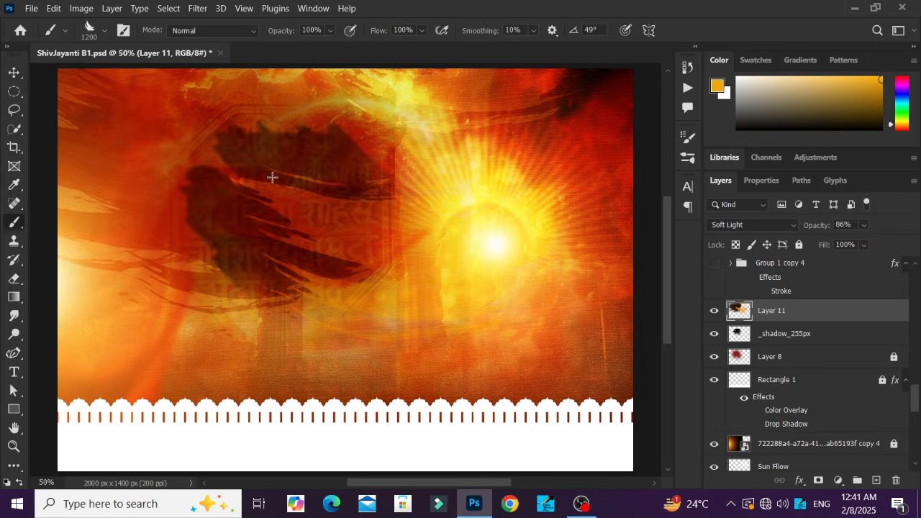
left_click(204, 209)
left_click(183, 167)
left_click(363, 165)
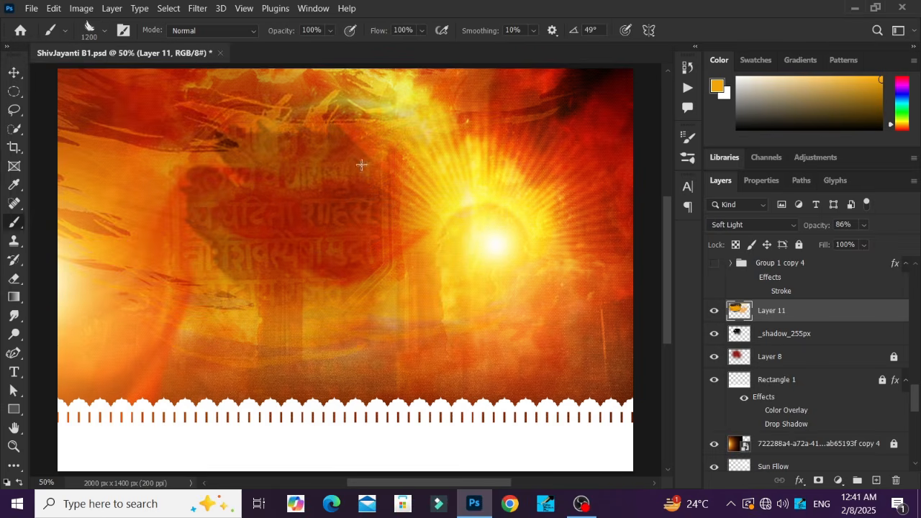
key("Delete")
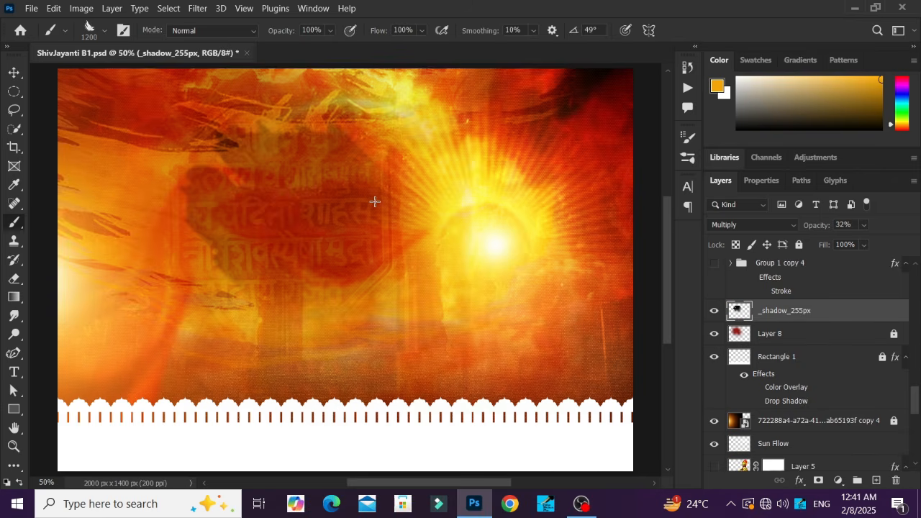
Undo the layer deletion, the brush strokes and the move on Layer 11, and lock the layer again
key("ctrl+z")
key("ctrl+z")
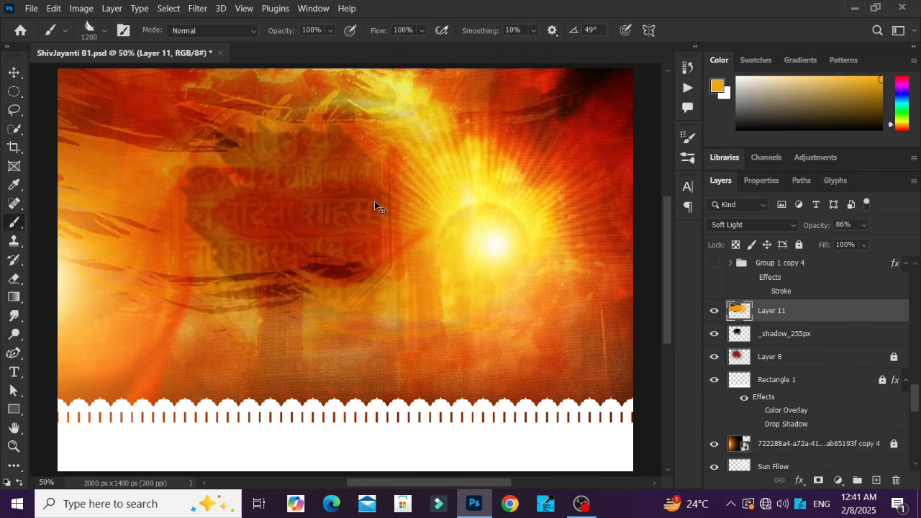
key("ctrl+z")
key("ctrl+z")
key("ctrl+z")
key("ctrl+z")
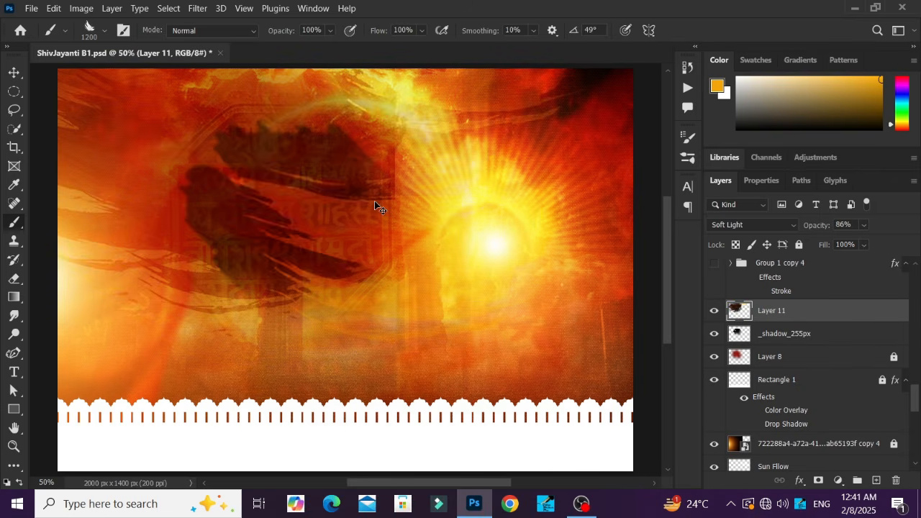
key("ctrl+z")
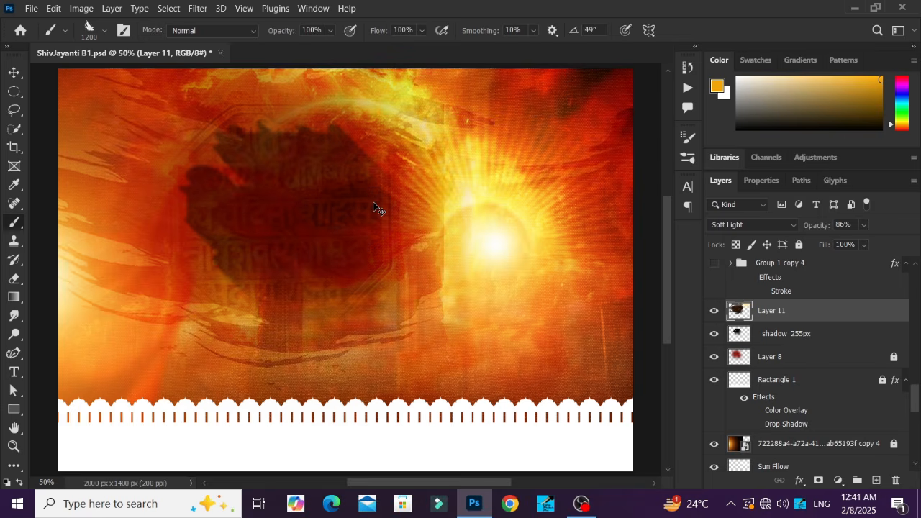
key("ctrl+slash")
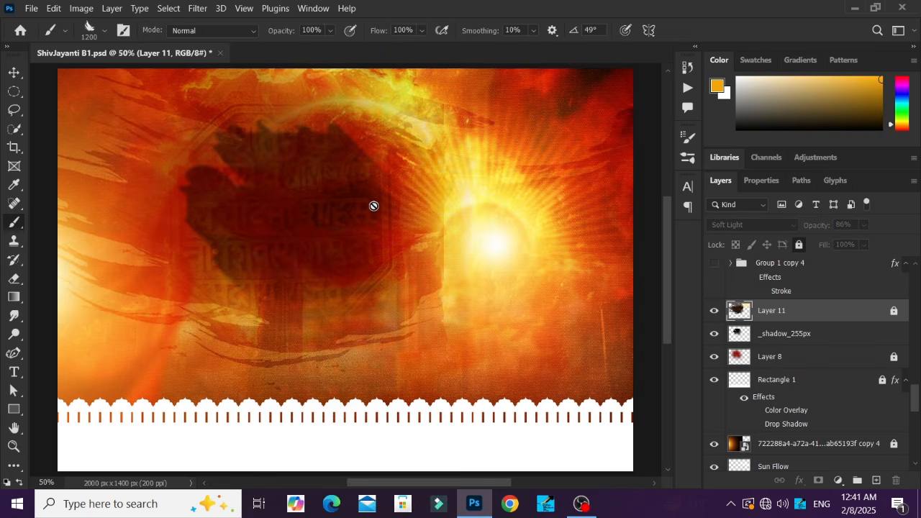
Select the _shadow_255px layer with the Move tool and hide it
key("v")
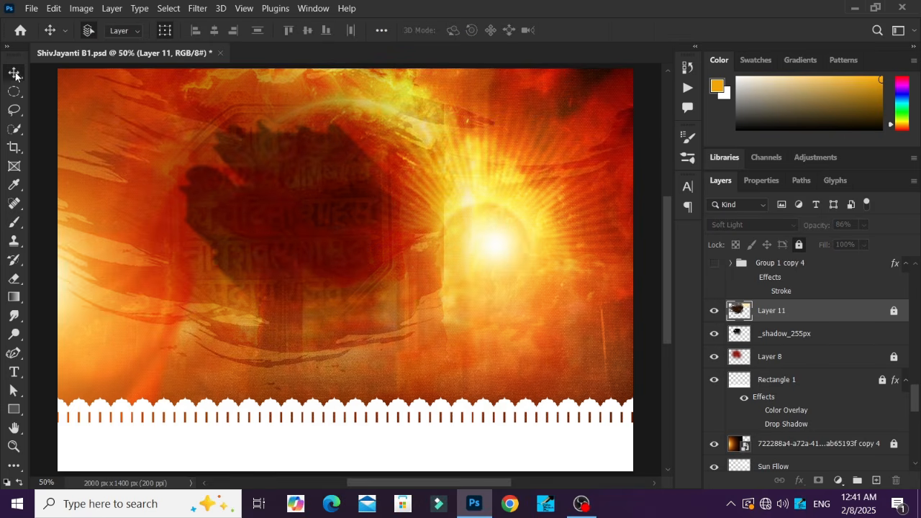
scroll(810, 343, "up", 1)
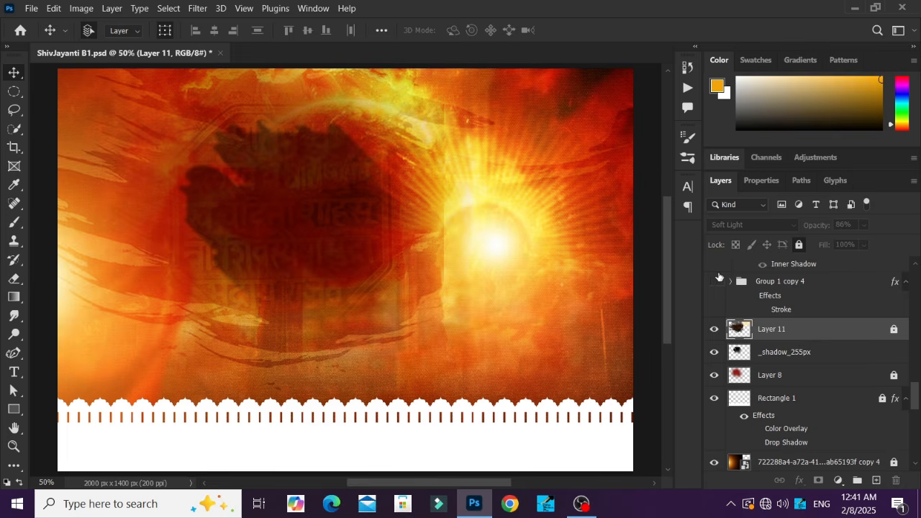
left_click(348, 201)
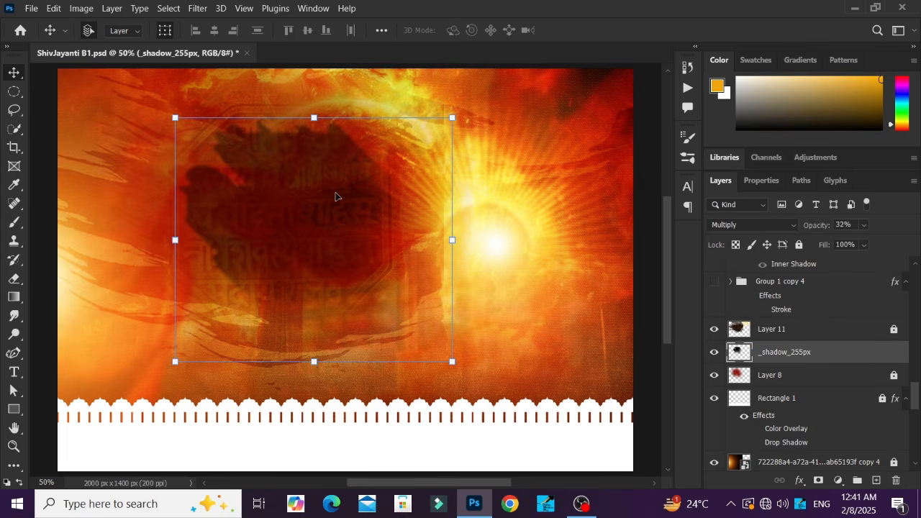
left_click(713, 352)
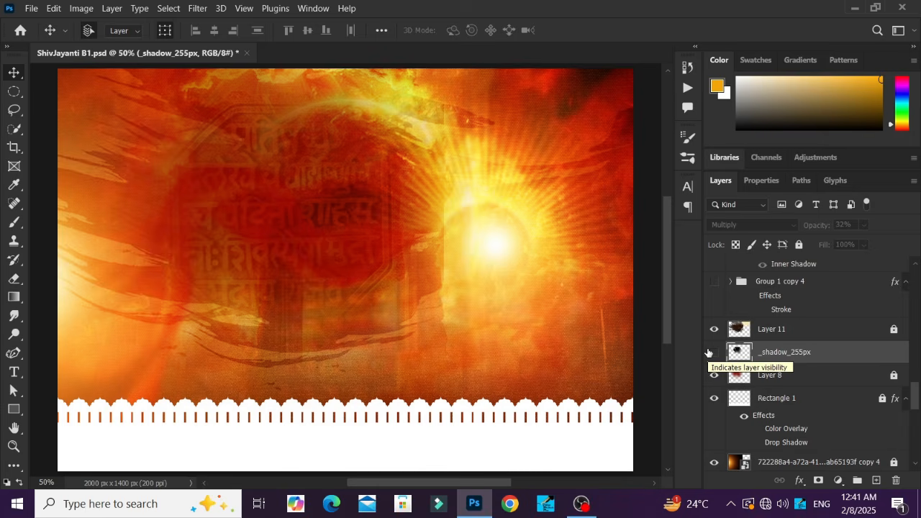
Show the two title groups, Group 1 copy 4 and Group 1 copy 3
scroll(783, 352, "up", 2)
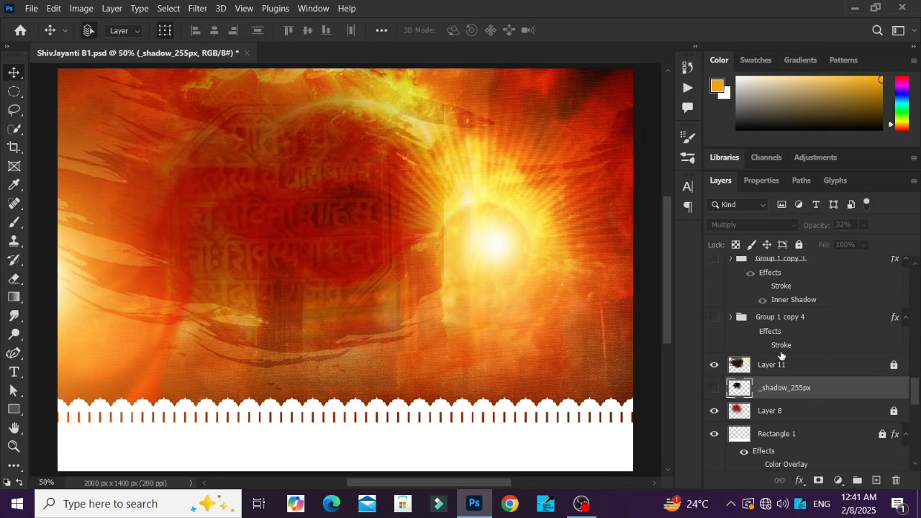
scroll(810, 371, "up", 2)
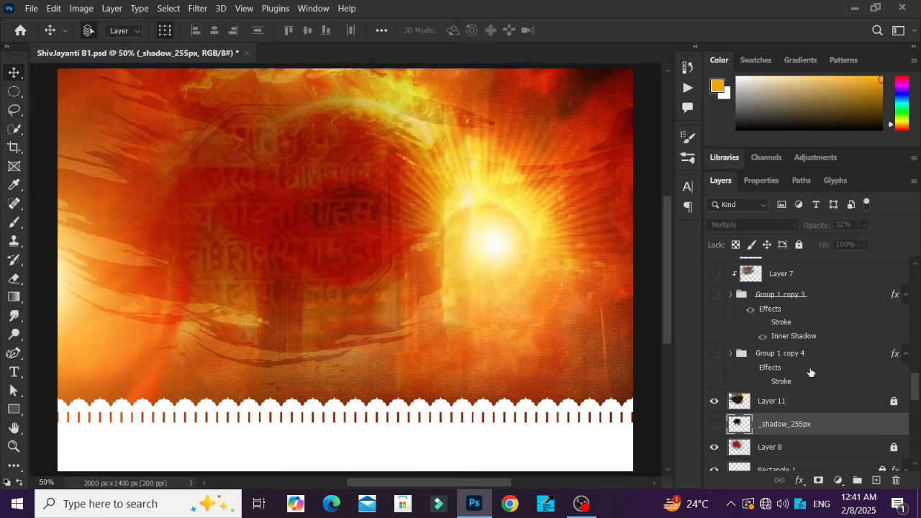
left_click(714, 353)
left_click(714, 294)
Show all four title text layers inside Group 1 copy 3 and collapse the group
left_click(731, 295)
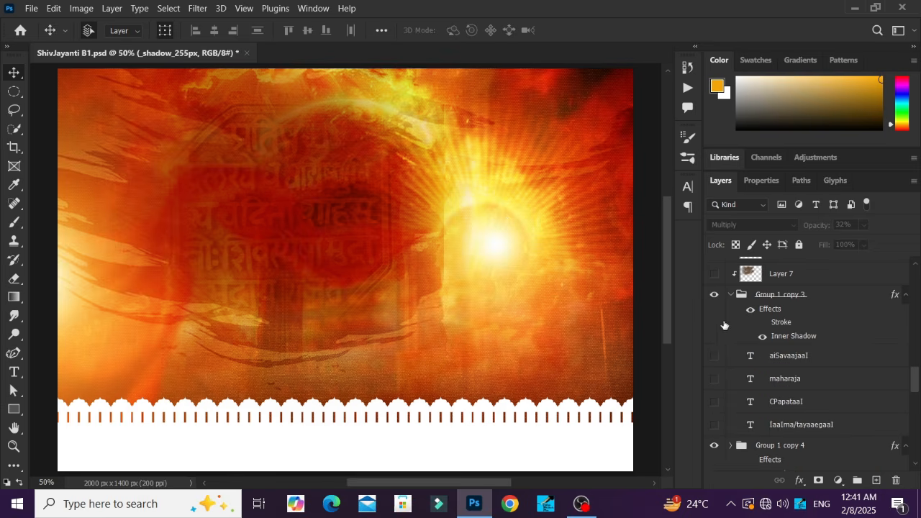
left_click(714, 425)
left_click(714, 402)
left_click(714, 378)
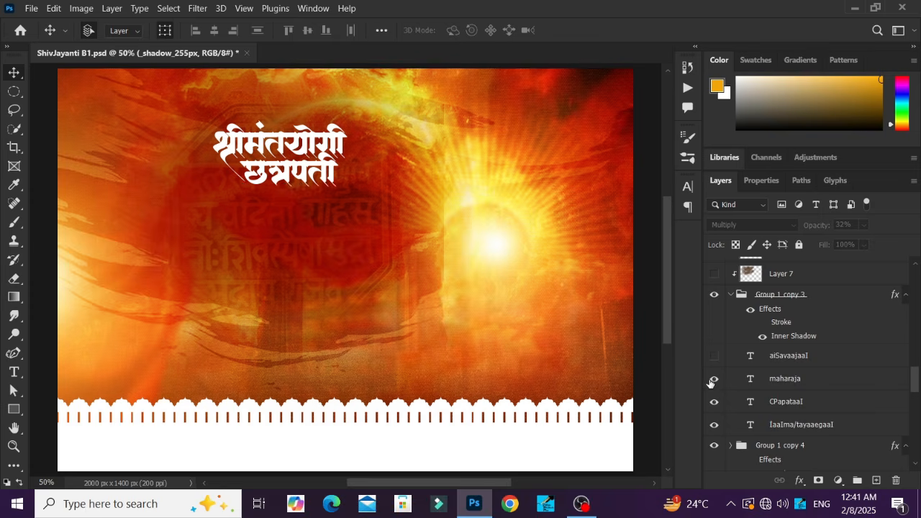
left_click(713, 355)
left_click(731, 295)
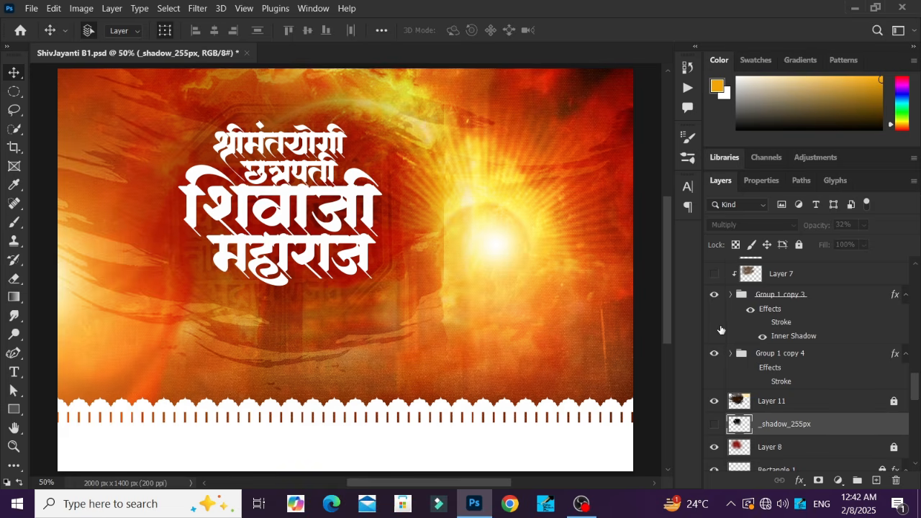
Show and select Layer 7, the texture clipped to Group 1 copy 3
left_click(714, 273)
left_click(774, 274)
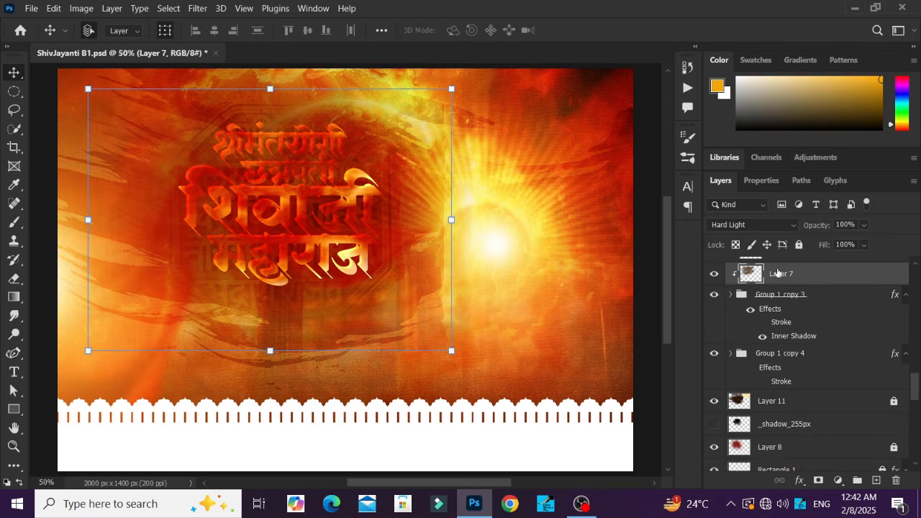
Preview other blend modes on Group 1 copy 3 and keep it at Hard Light
left_click(780, 295)
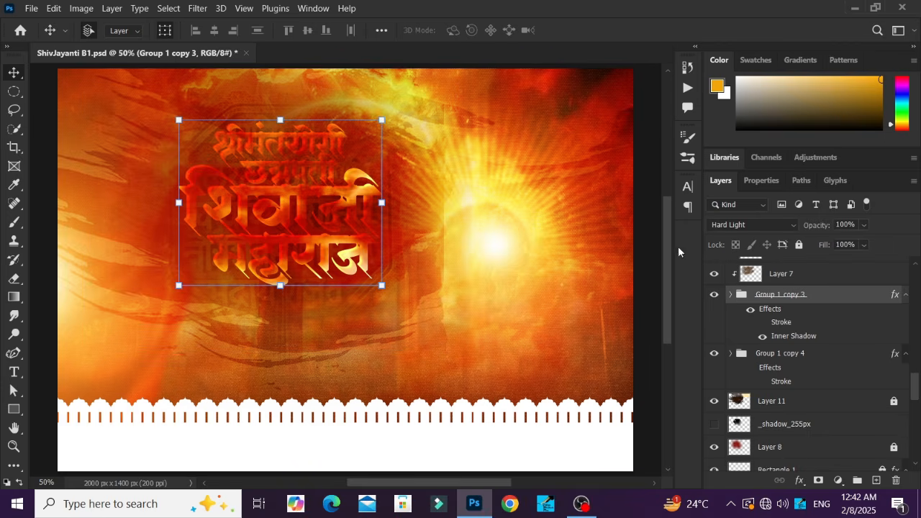
left_click(791, 360)
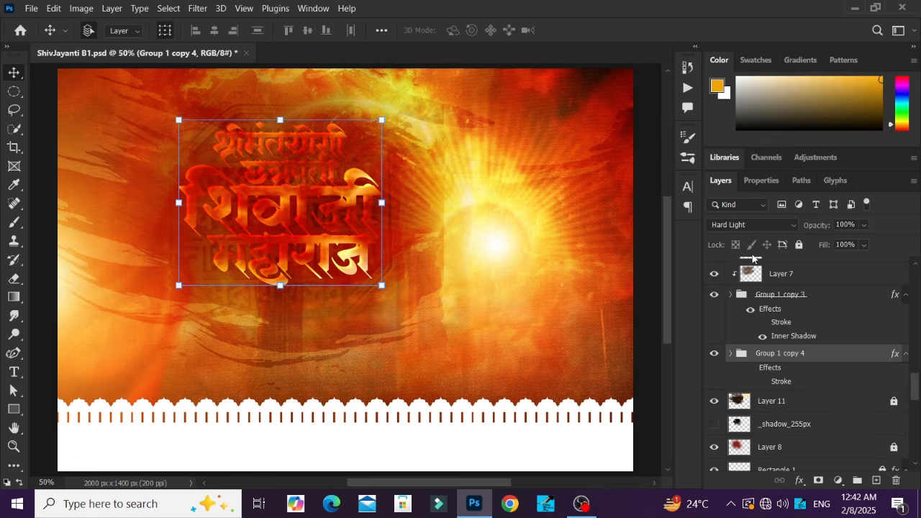
left_click(815, 297)
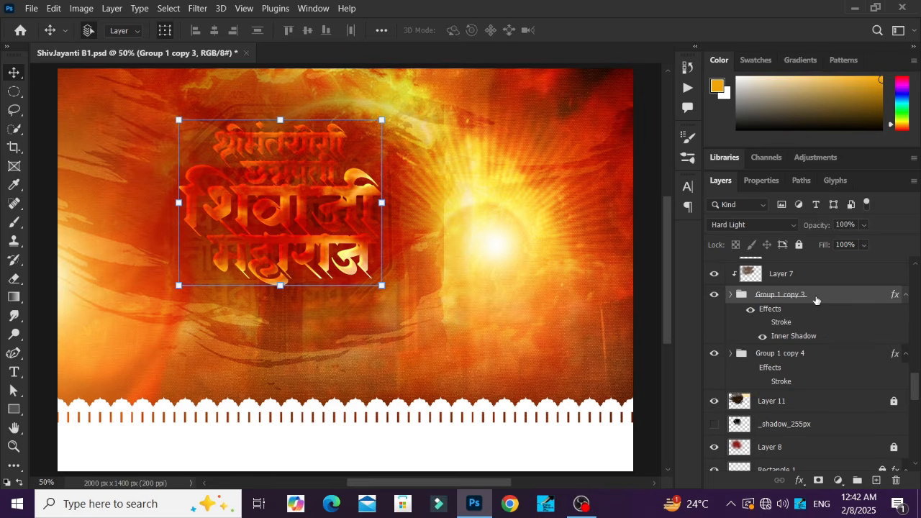
left_click(744, 225)
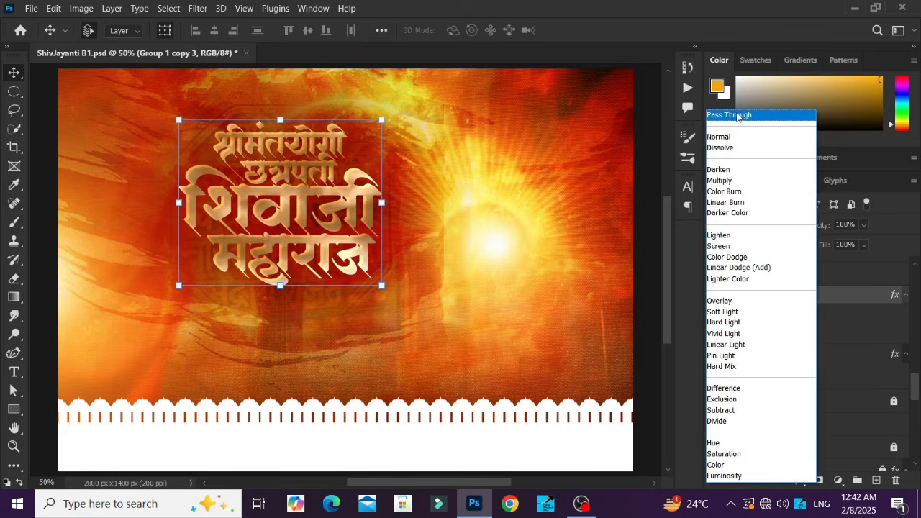
left_click(734, 324)
Select Layer 7 and show the clipped Layer 7 copy above it
scroll(755, 306, "up", 1)
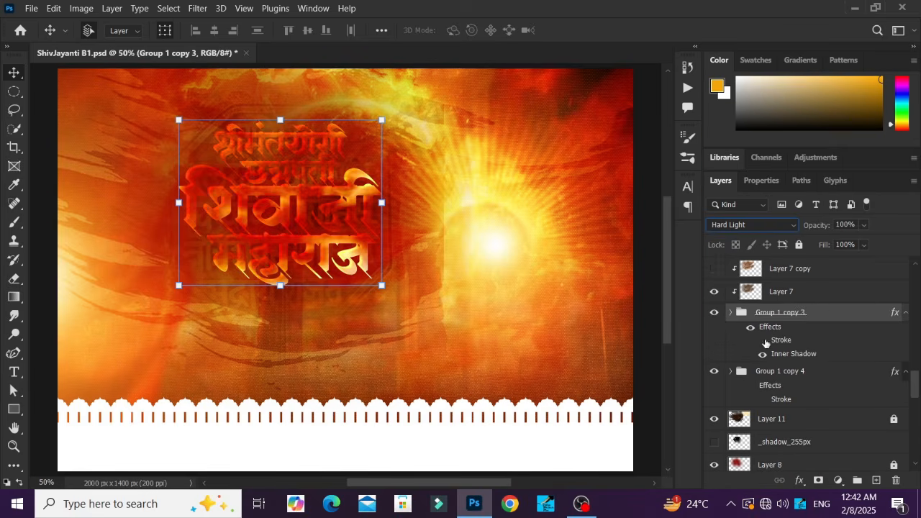
left_click(755, 296)
left_click(713, 269)
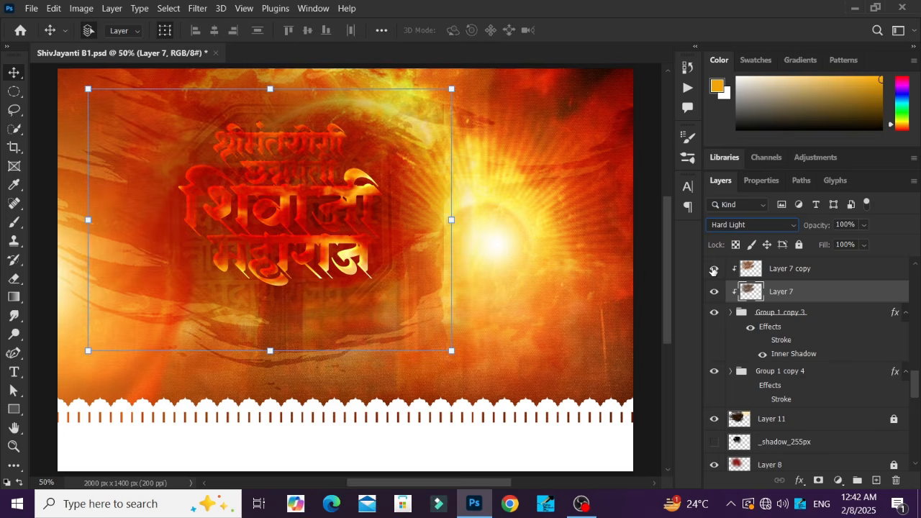
Show all four title text layers inside Group 1 copy 4 and collapse the group
left_click(731, 372)
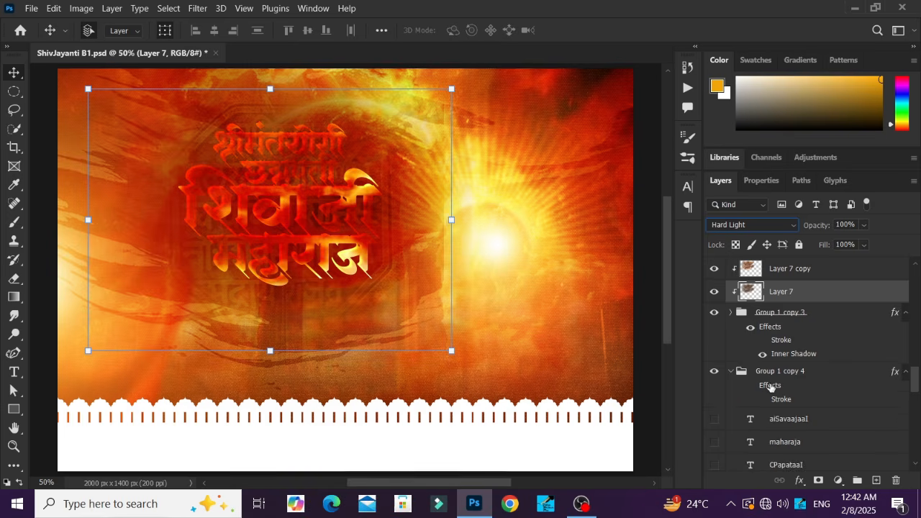
scroll(762, 385, "down", 1)
left_click_drag(714, 451, 714, 380)
left_click(731, 336)
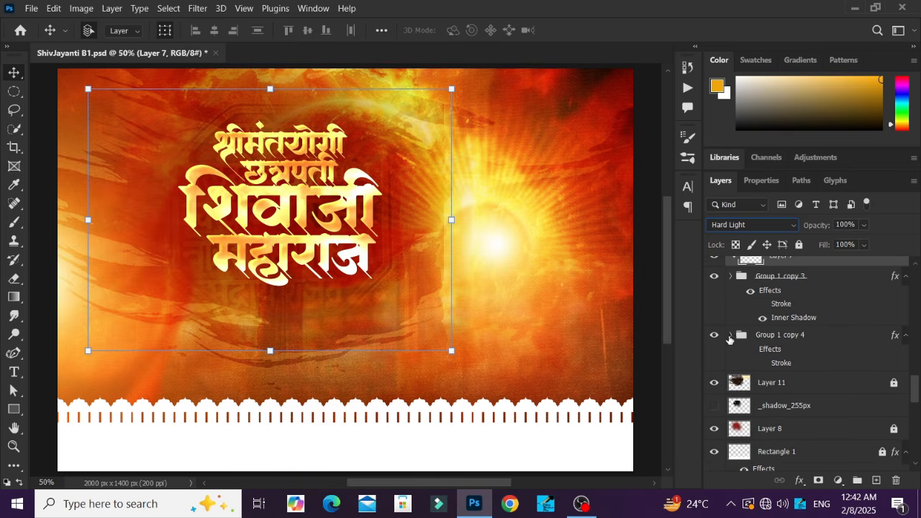
Examine the Inner Shadow settings in the layer style of Group 1 copy 3
left_click(637, 227)
left_click(377, 195, "alt")
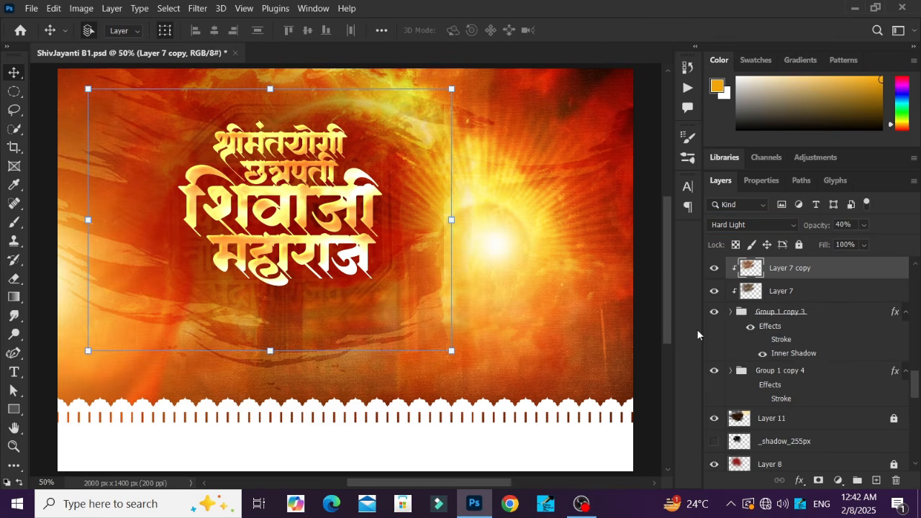
left_click(818, 316)
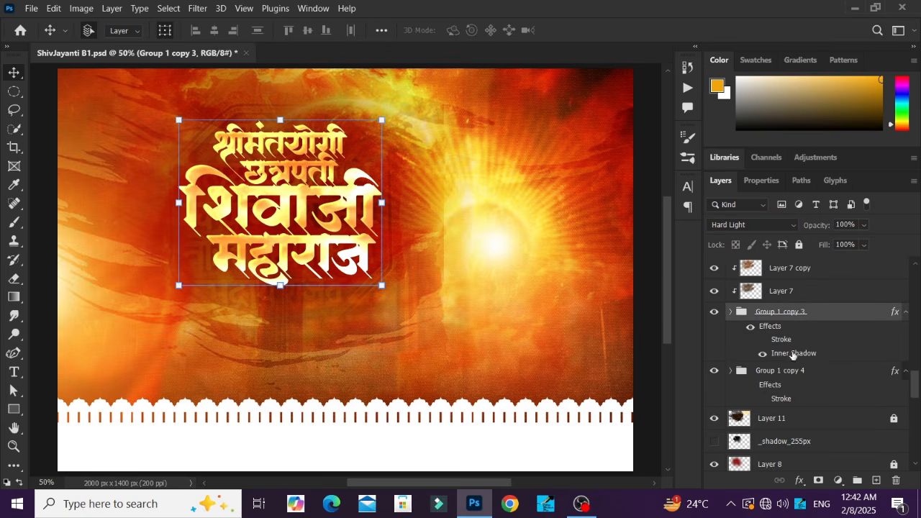
double_click(824, 311)
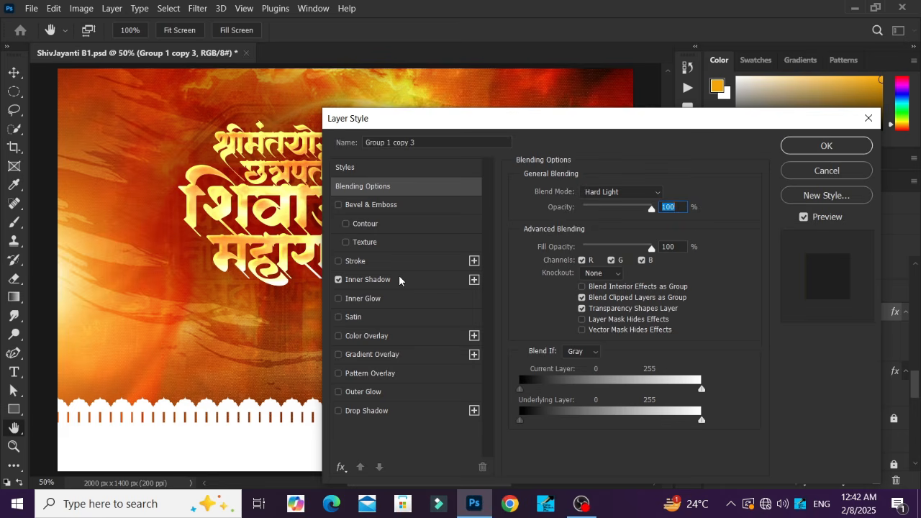
left_click(399, 280)
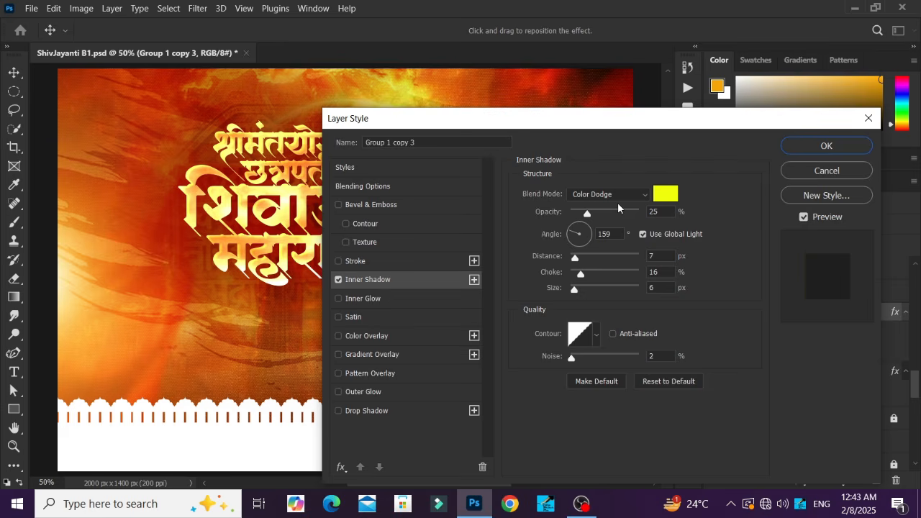
left_click(821, 147)
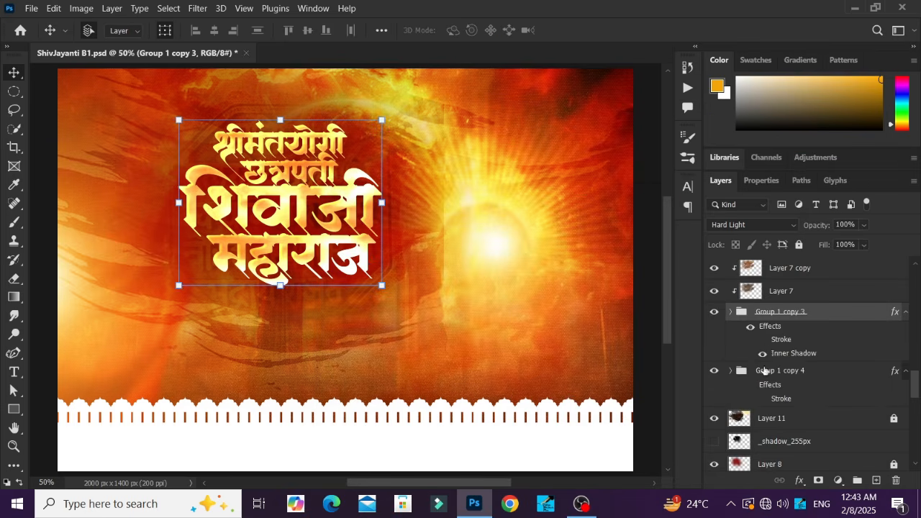
Show and select the masked shiv png portrait layer above the title layers
scroll(765, 370, "up", 5)
left_click(714, 345)
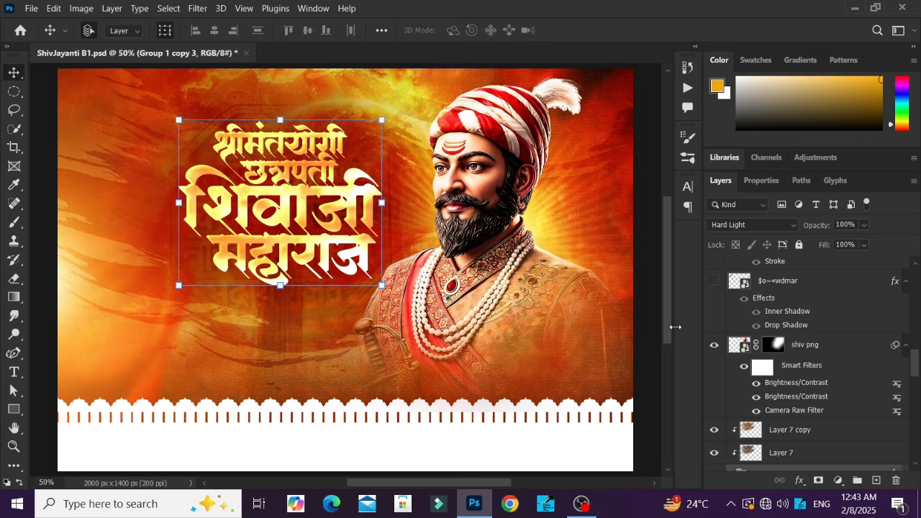
left_click(474, 239)
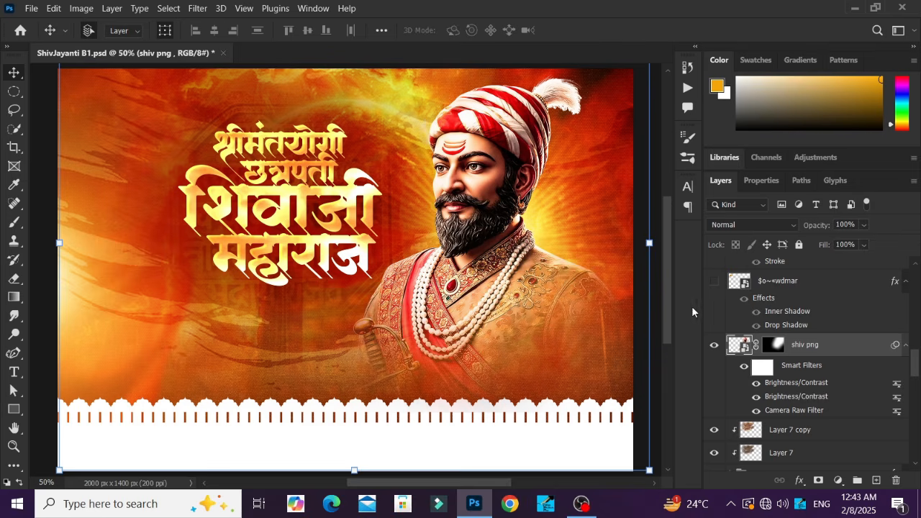
Show the date scroll layer above the shiv png portrait and clear the layer selection
left_click(715, 347)
left_click(714, 348)
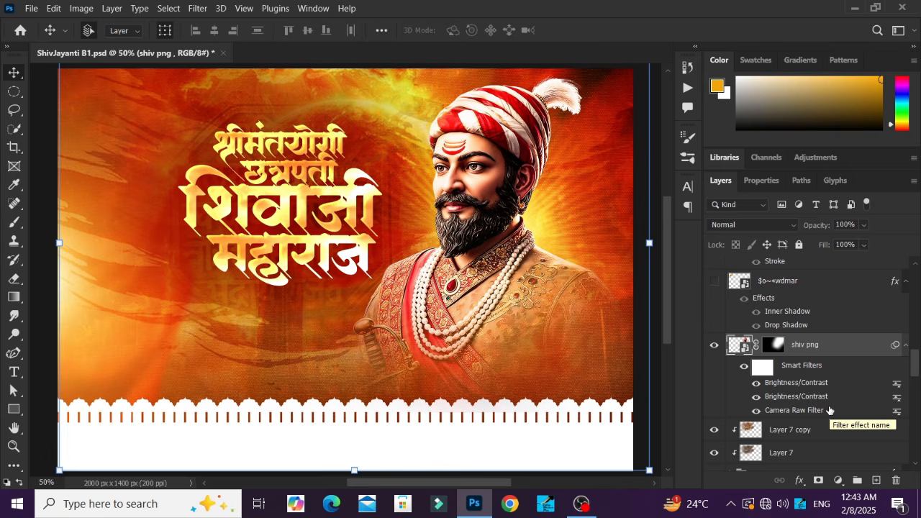
scroll(831, 409, "up", 3)
left_click(713, 335)
scroll(783, 367, "up", 2)
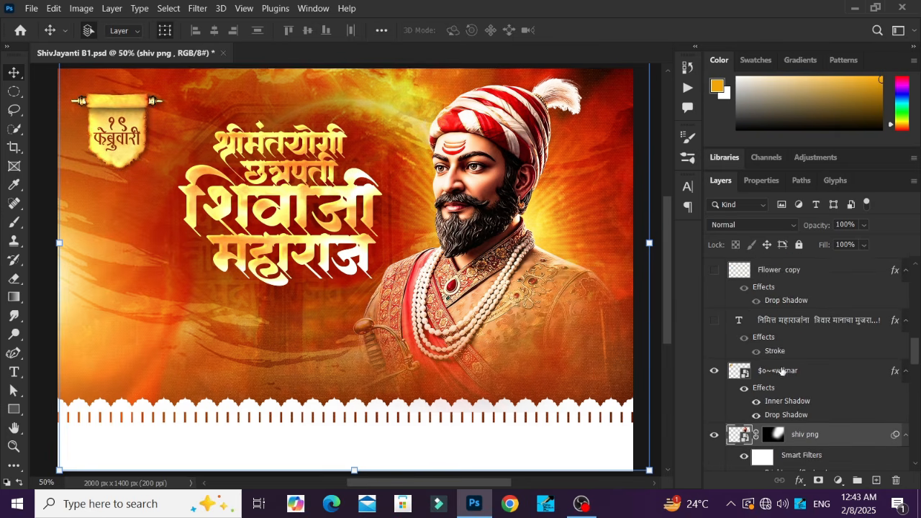
left_click(37, 155)
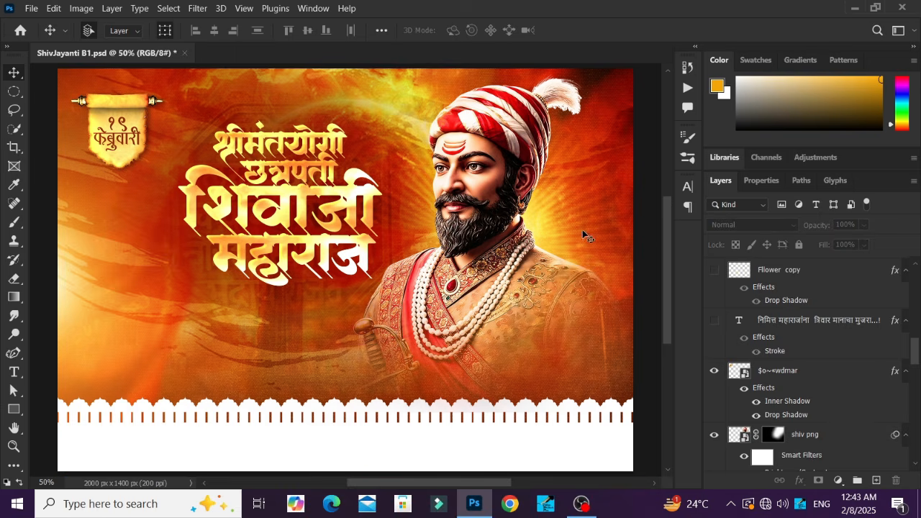
Show the two-line tagline text, the Fllower copy layer and the 722288a4 copy 4 layer above the date scroll
scroll(712, 324, "up", 1)
left_click(715, 358)
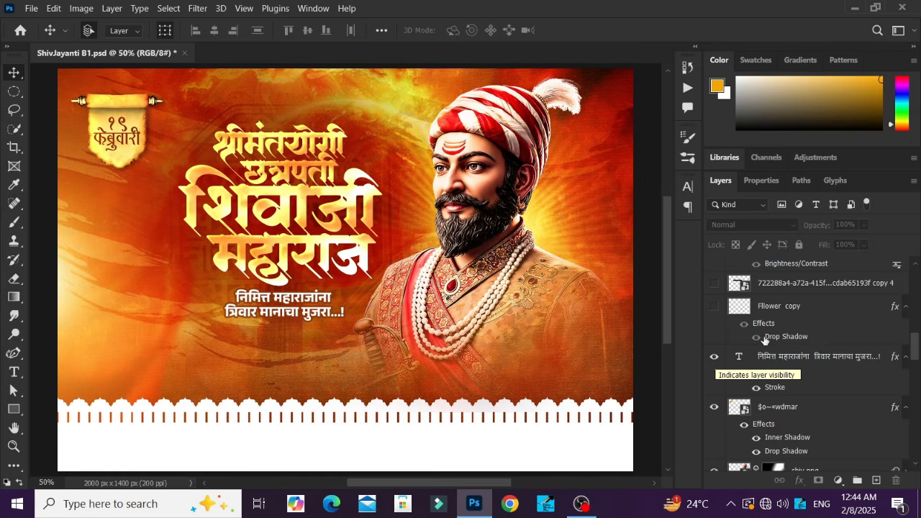
scroll(765, 341, "up", 1)
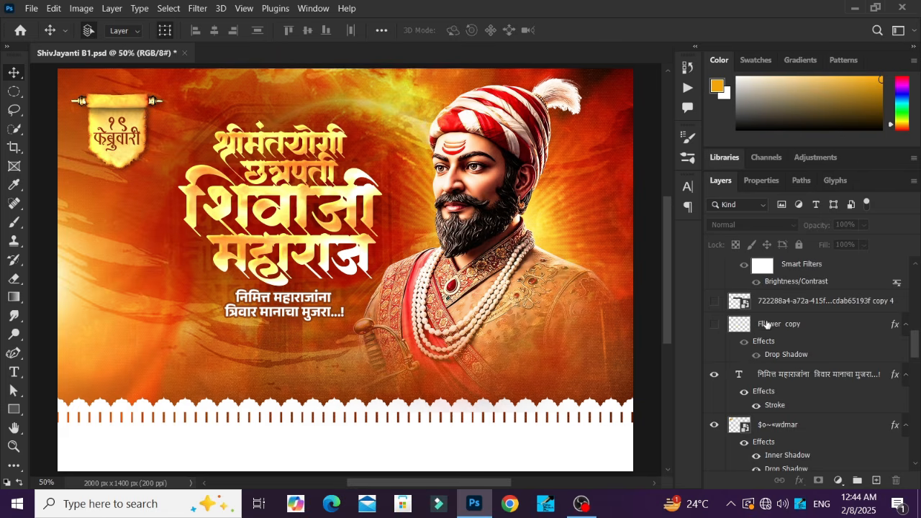
scroll(767, 326, "up", 1)
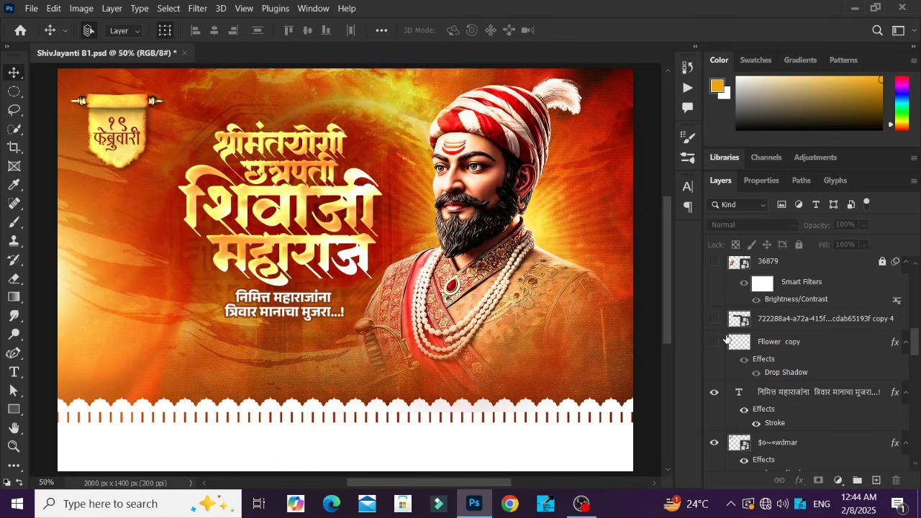
left_click(713, 344)
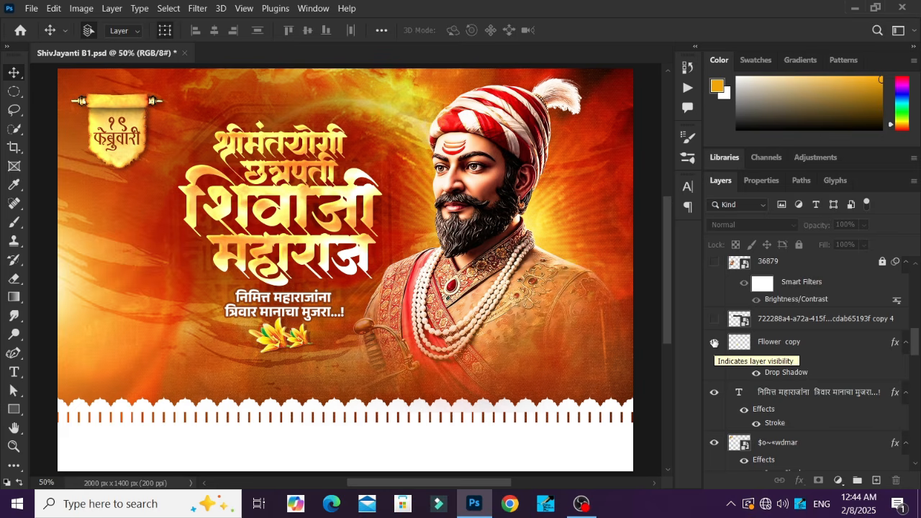
left_click(714, 319)
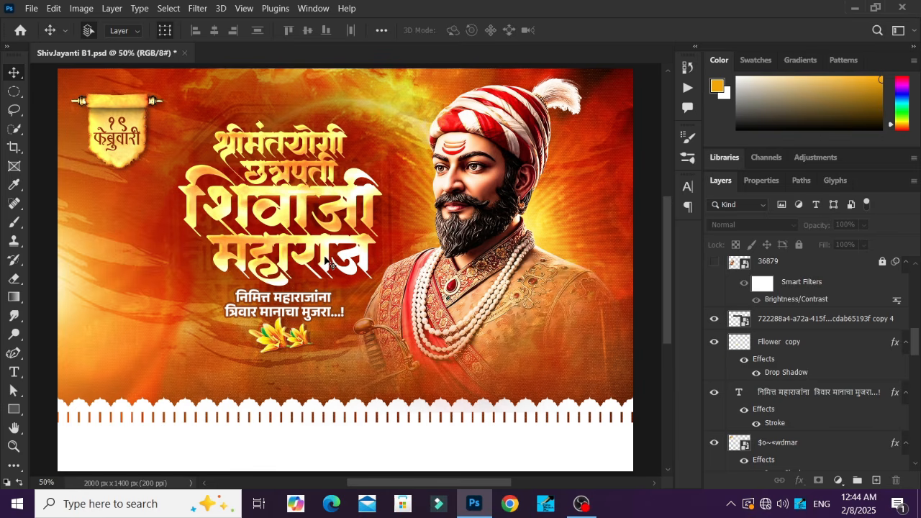
Show the 36879 horse rider layer above the 722288a4 copy 4 layer
scroll(792, 324, "up", 2)
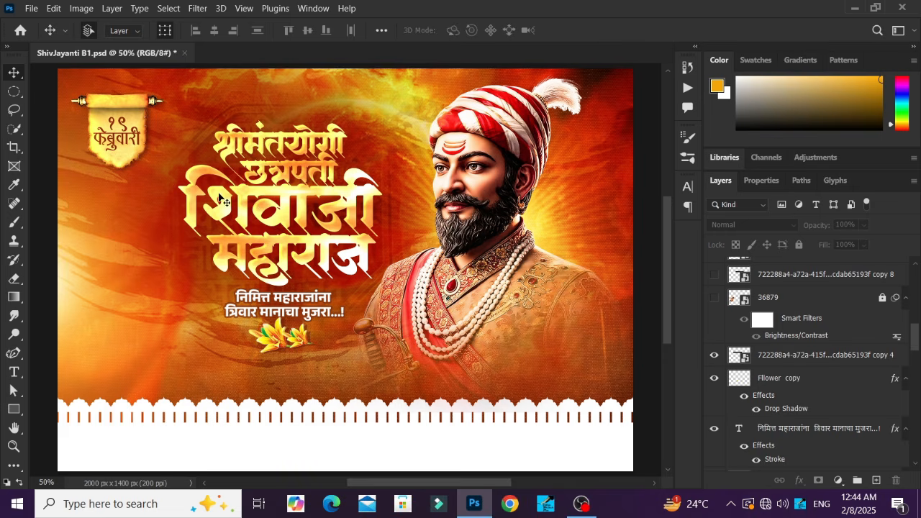
scroll(716, 374, "up", 1)
left_click(715, 317)
scroll(719, 324, "up", 2)
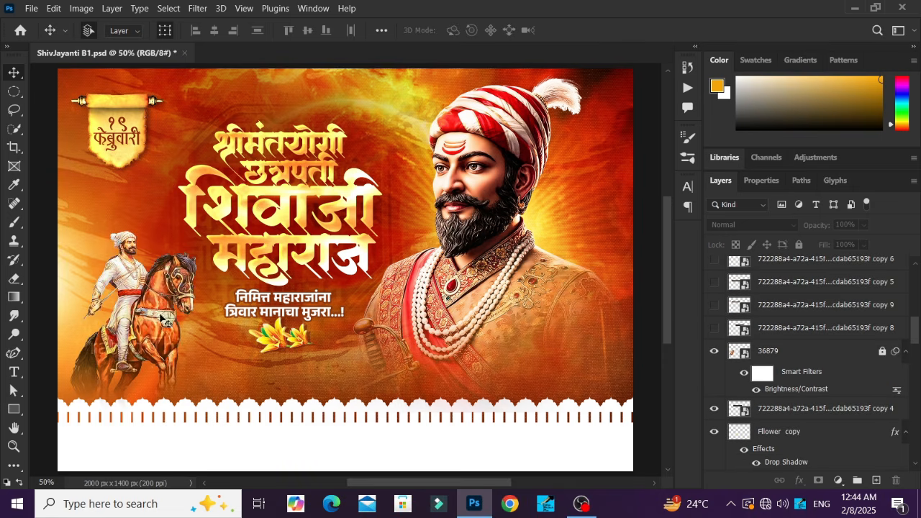
right_click(151, 317)
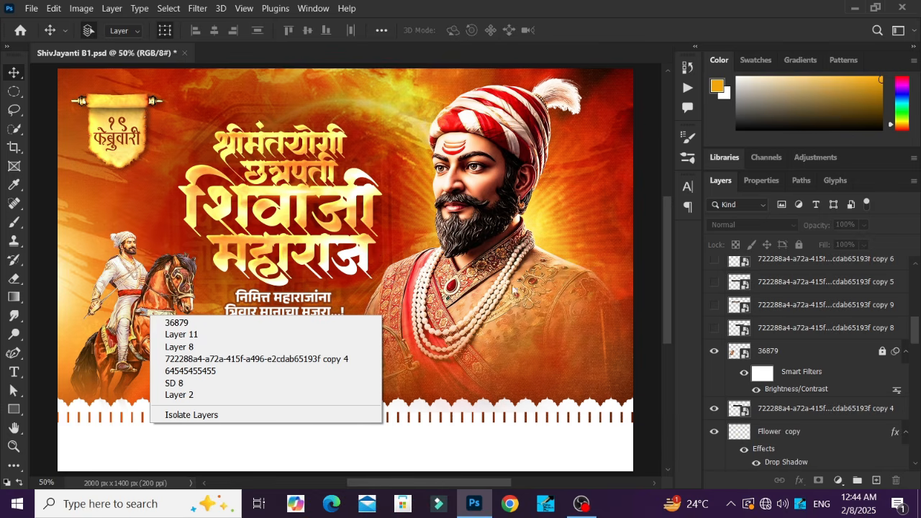
left_click(717, 338)
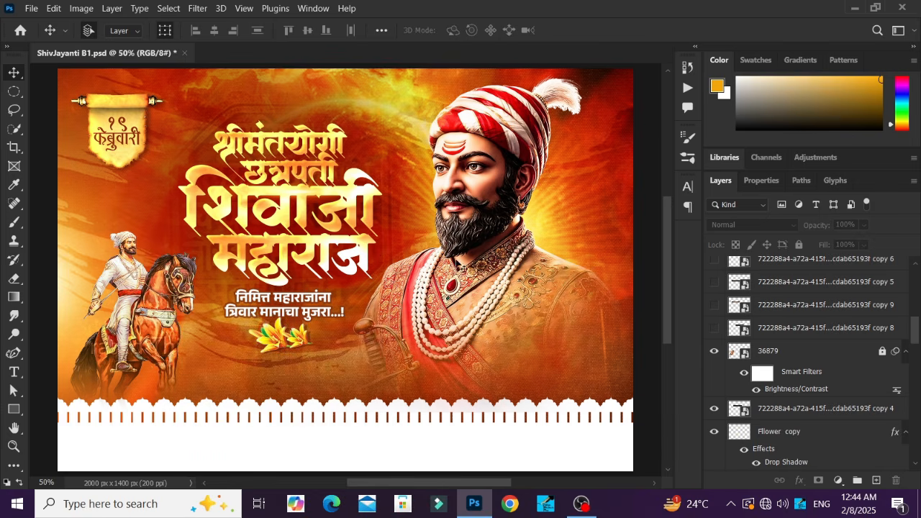
Show 722288a4 copies 8, 9, 5 and 6, the _shadow_85px layer, the quote text and copy 7 above the horse rider
left_click_drag(714, 329, 719, 262)
scroll(749, 324, "up", 6)
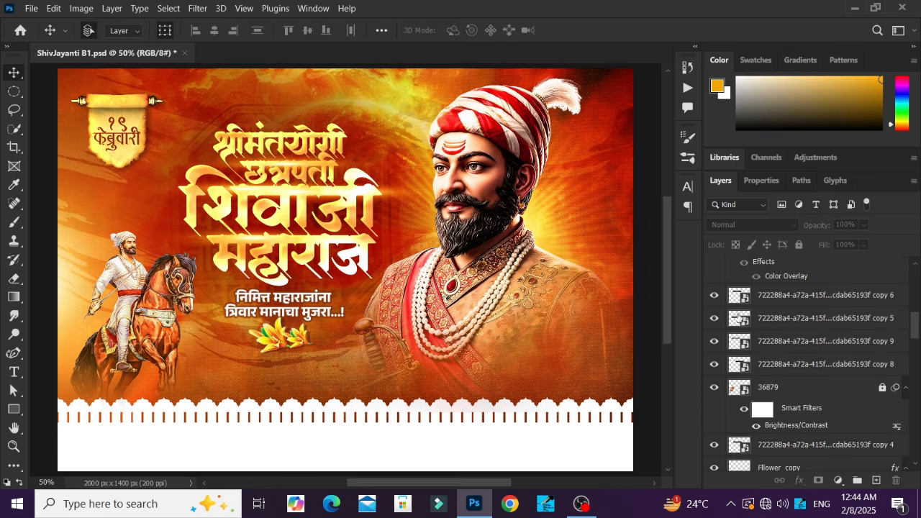
scroll(744, 358, "up", 3)
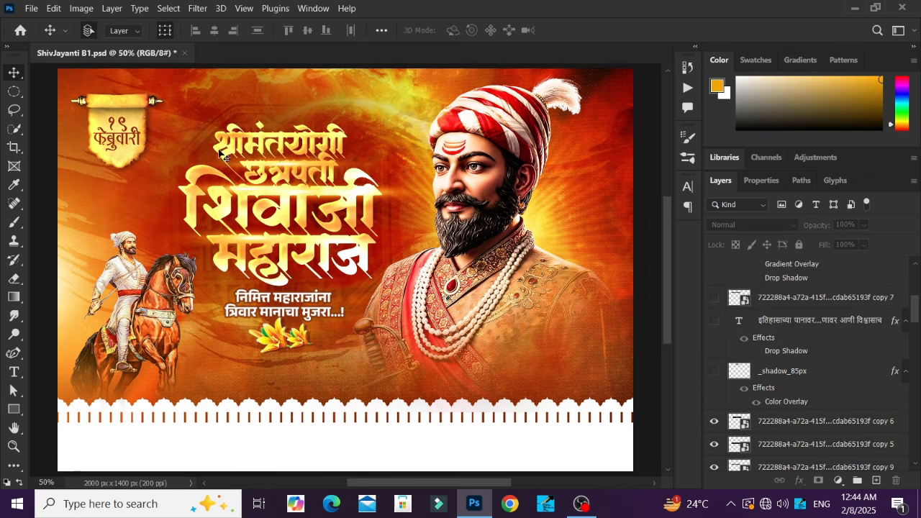
left_click_drag(720, 372, 715, 305)
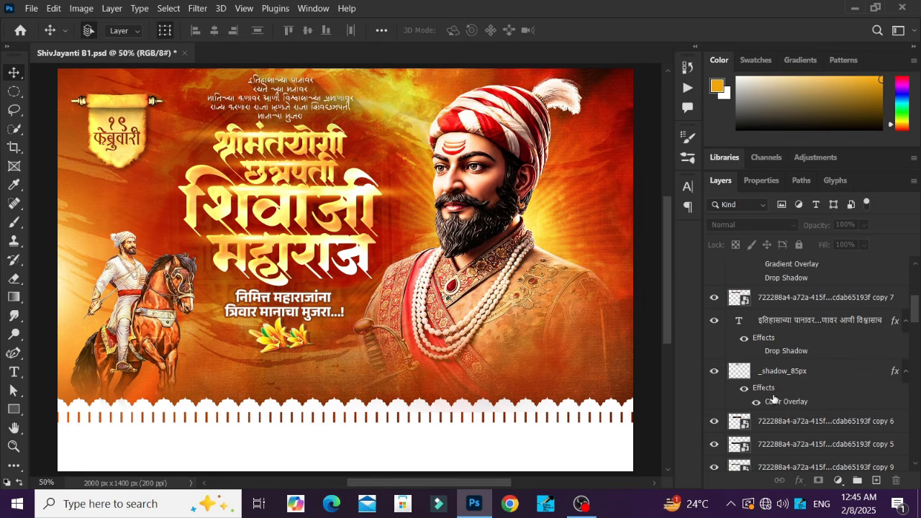
Show the contact name and phone text layer and the three social media handle and icon text layers above it
scroll(774, 400, "up", 4)
scroll(723, 338, "up", 2)
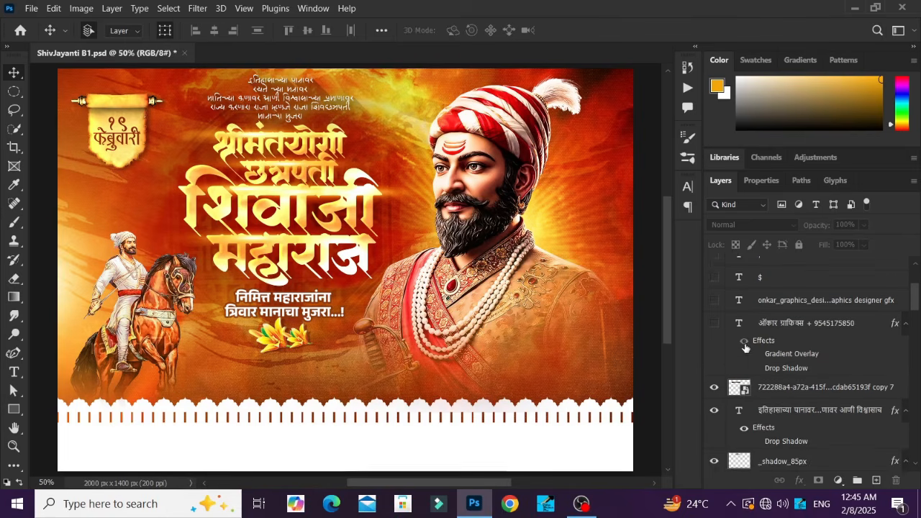
left_click(714, 345)
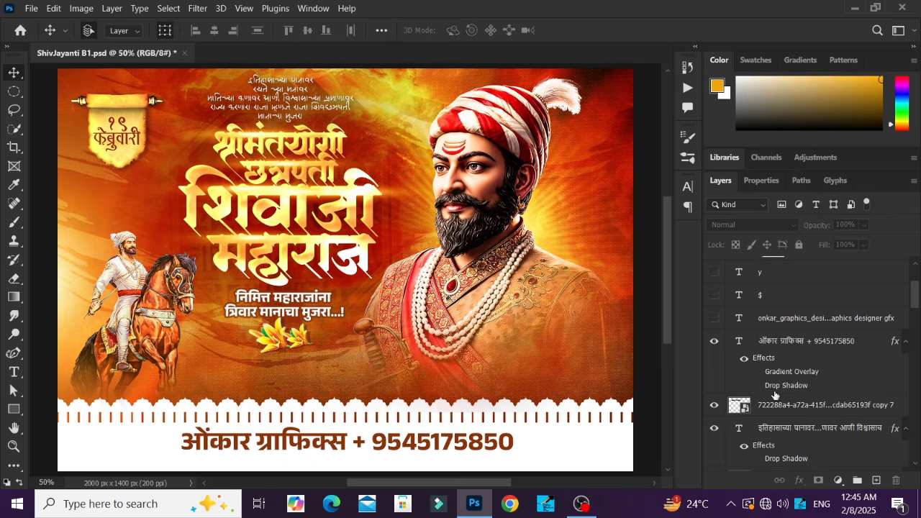
left_click_drag(714, 318, 714, 272)
scroll(719, 338, "up", 3)
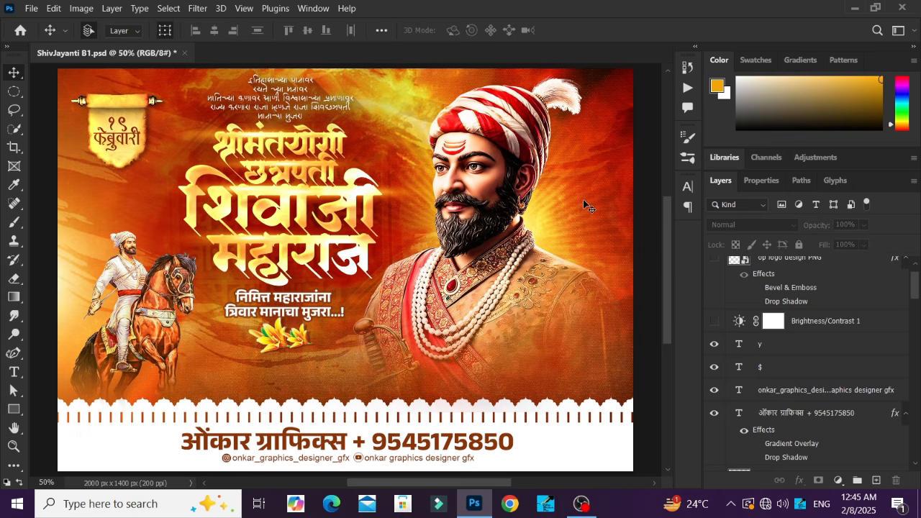
Show and select the Brightness/Contrast 1 adjustment layer above the social media text layers
scroll(794, 267, "up", 1)
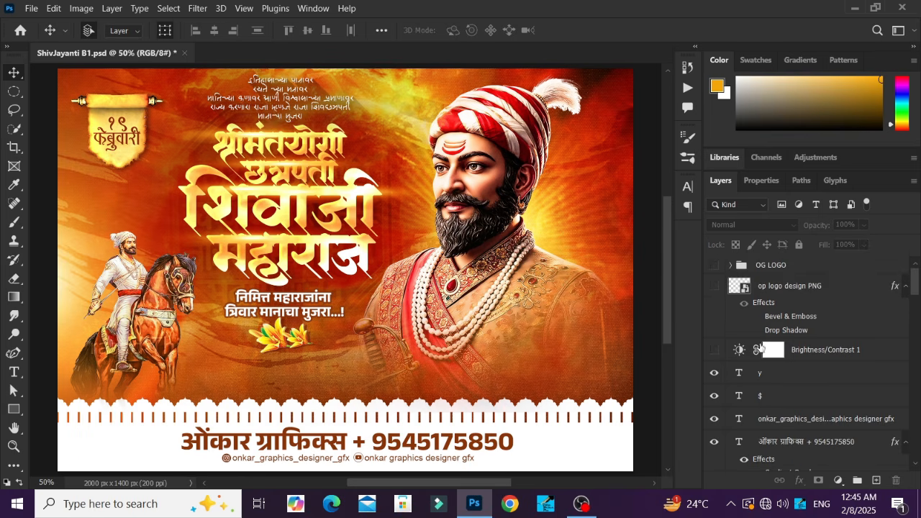
left_click(715, 353)
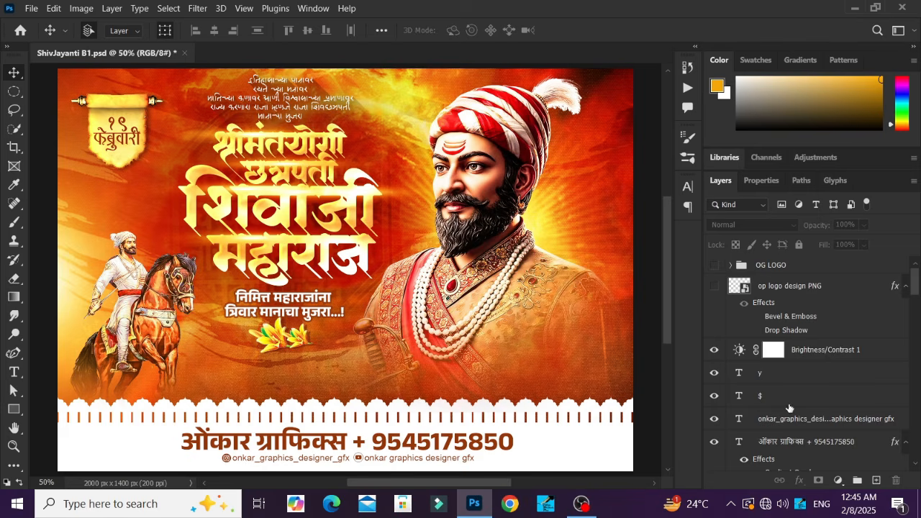
left_click(818, 354)
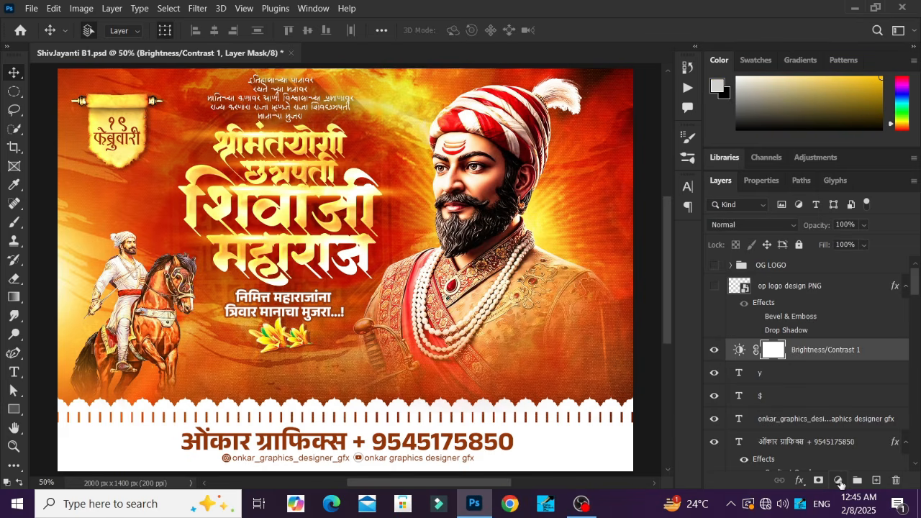
Show the op logo design PNG layer and the OG LOGO group, check the group's contents and collapse it
left_click_drag(715, 287, 714, 265)
left_click(729, 266)
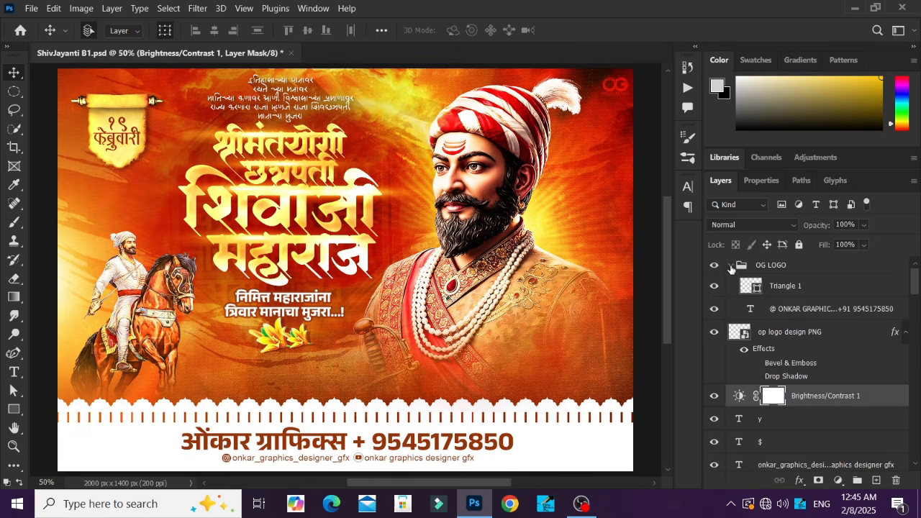
left_click(730, 265)
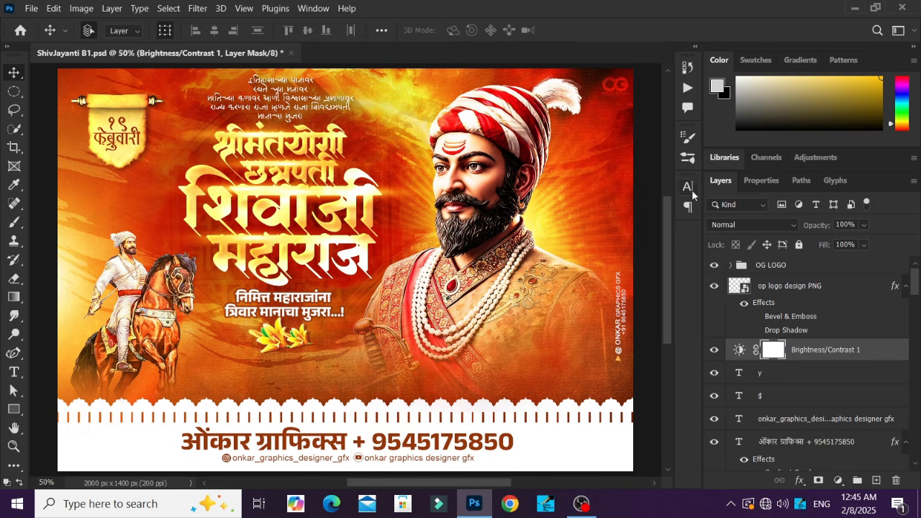